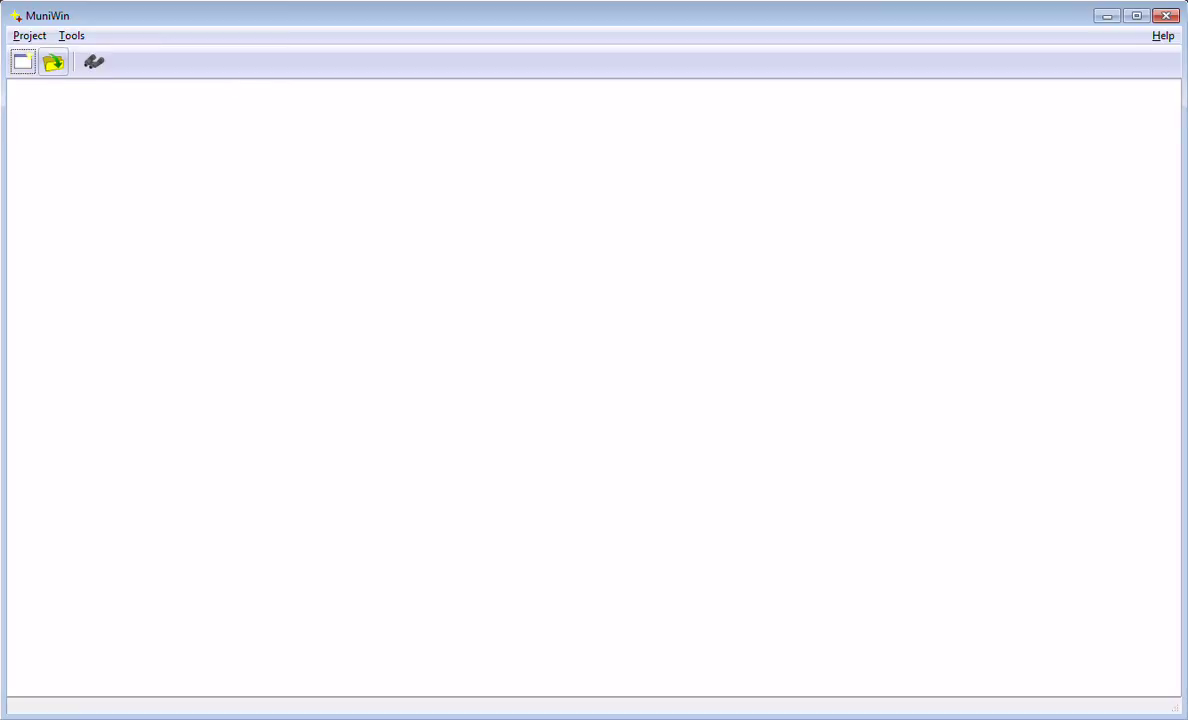
- Create a light curve project named test, replacing the existing project file and using factory default settings
left_click(23, 62)
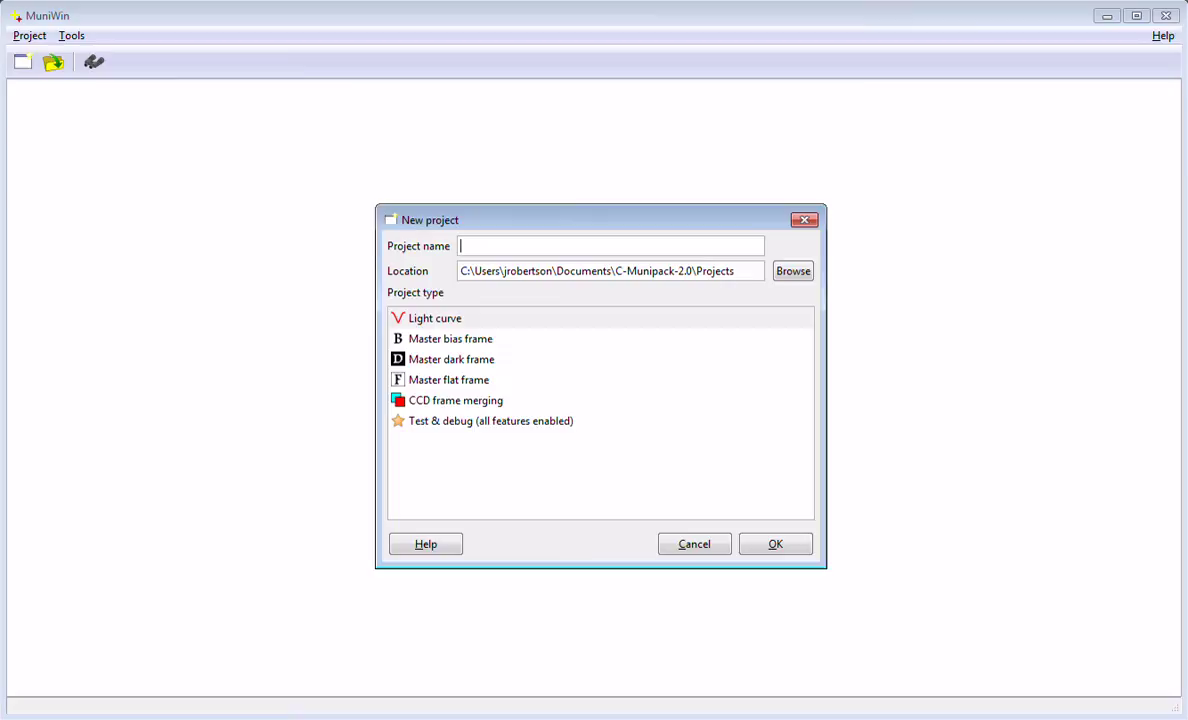
type("test")
key("Return")
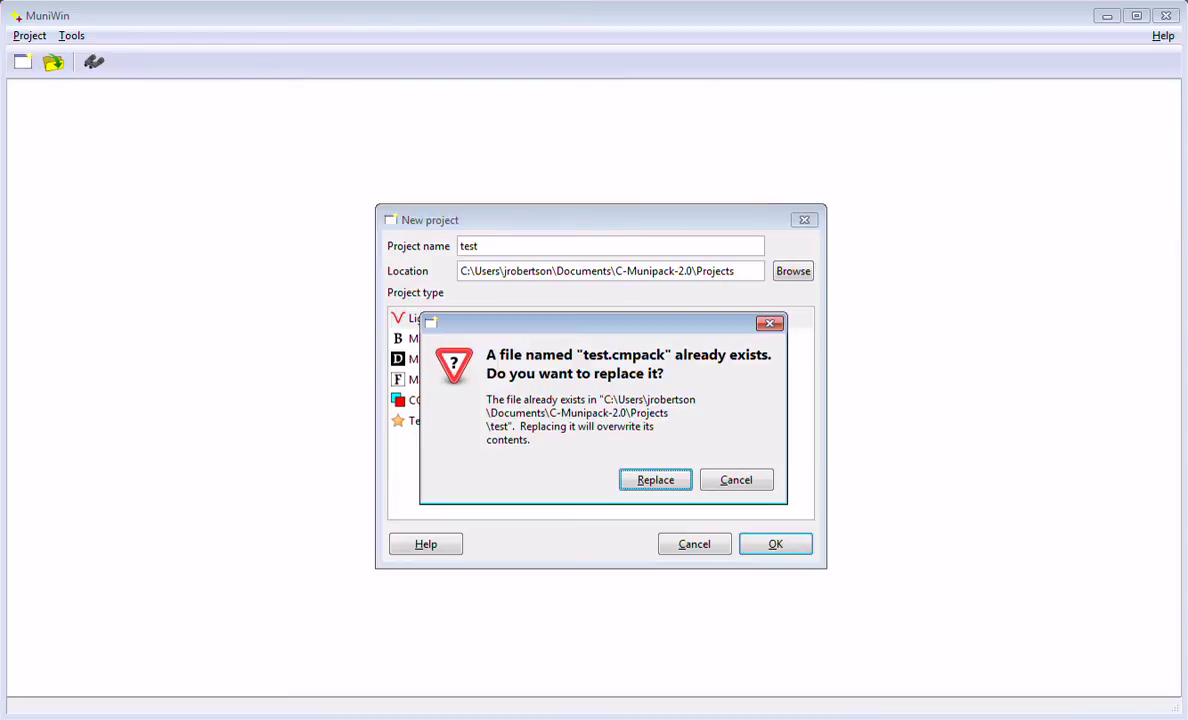
key("Return")
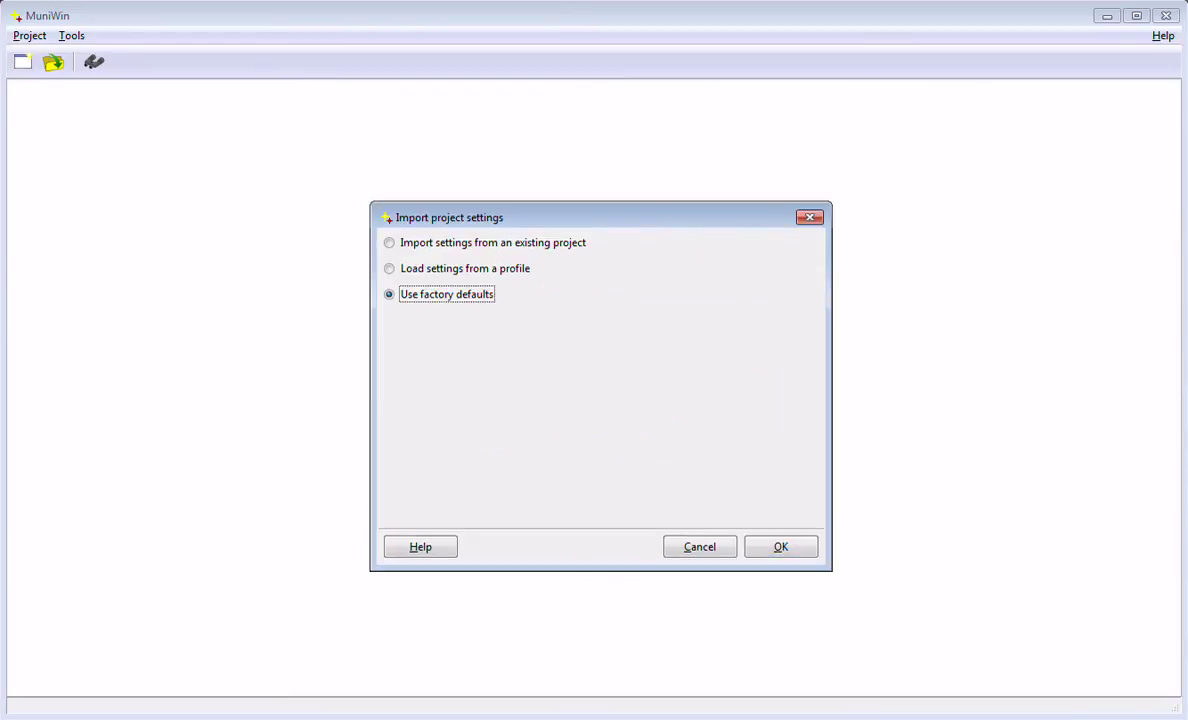
key("Return")
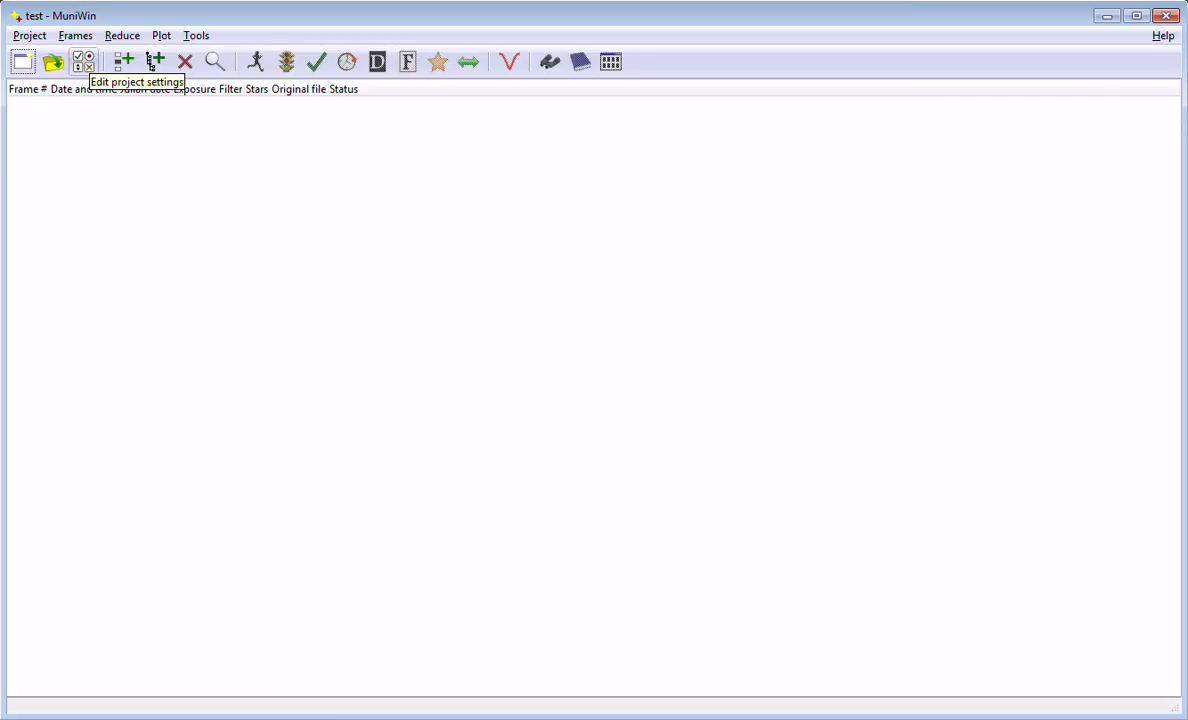
- Review the project settings for camera, source frames, calibration, star detection, photometry, matching and light curve
left_click(82, 62)
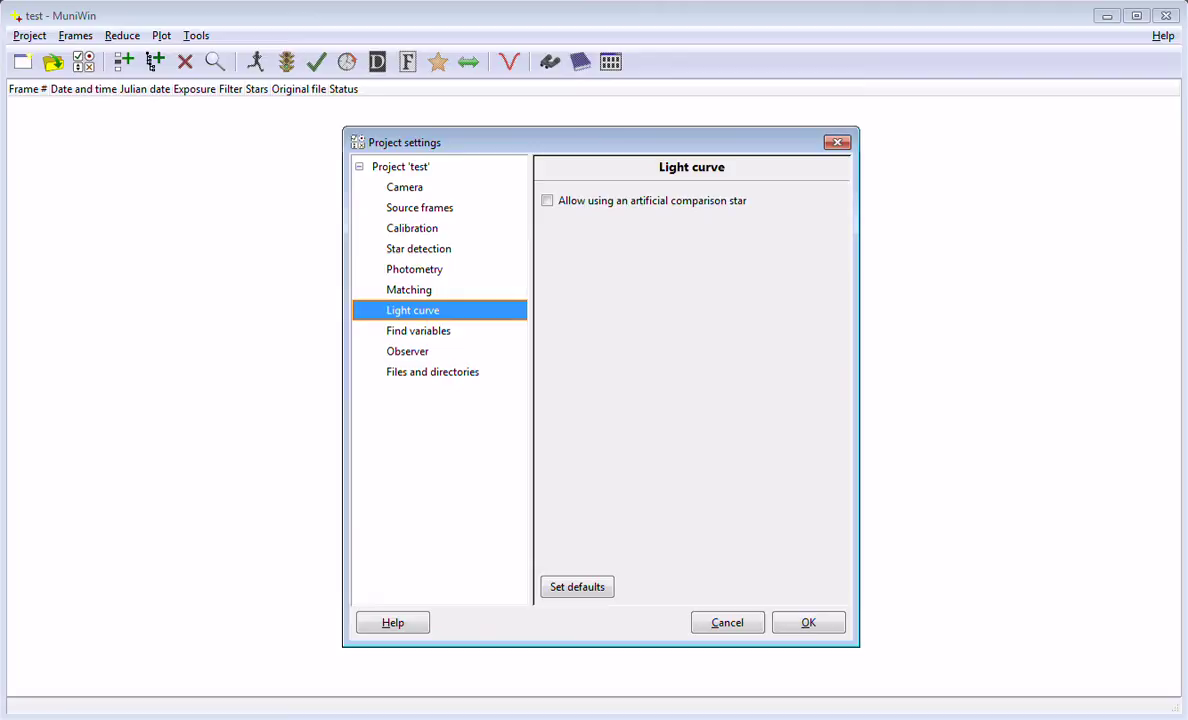
left_click(405, 187)
left_click(420, 208)
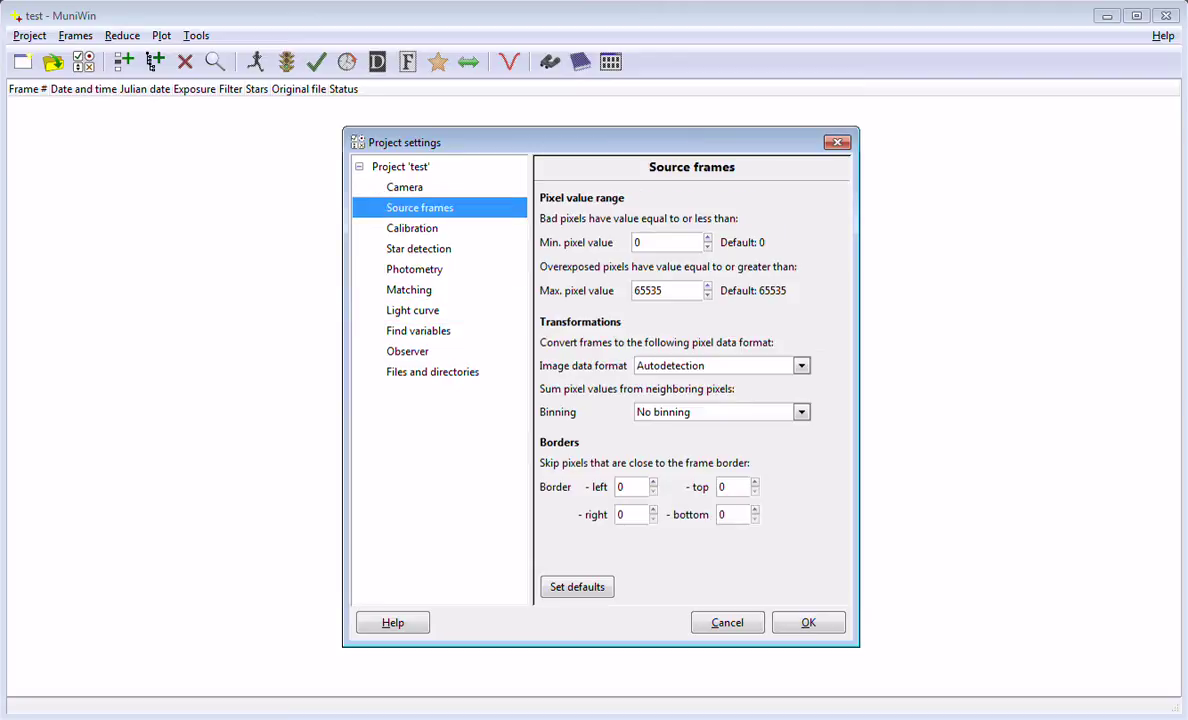
left_click(412, 228)
left_click(419, 249)
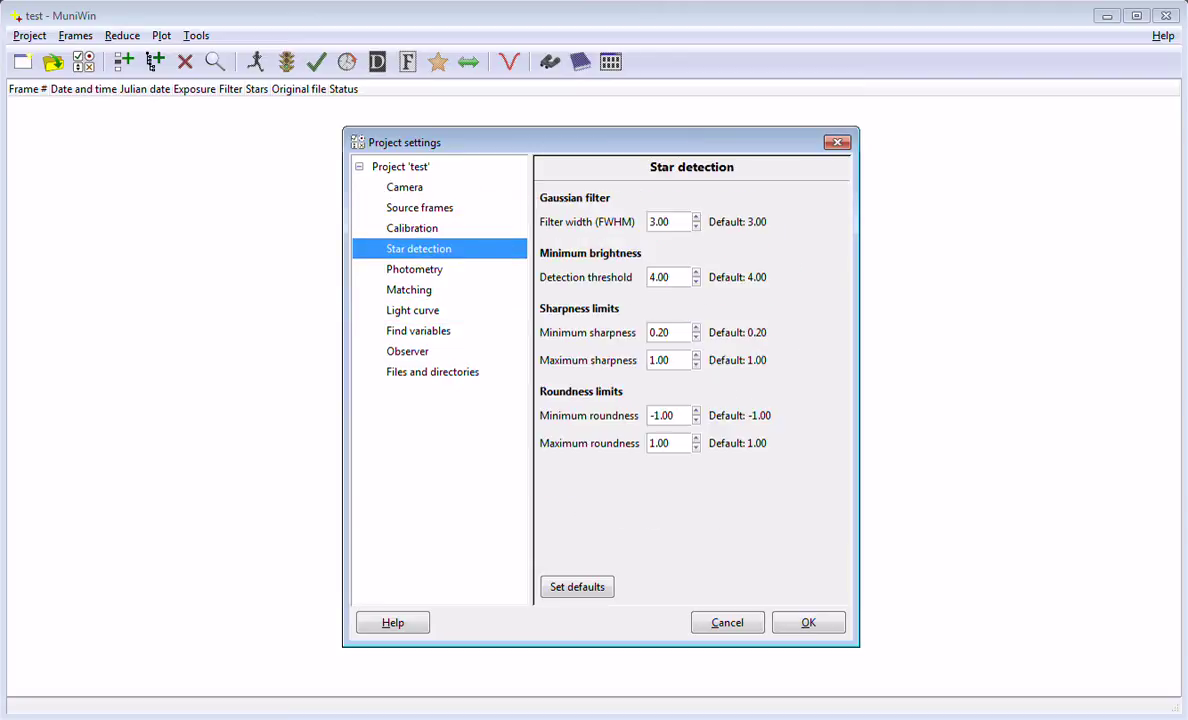
left_click(414, 269)
left_click(409, 290)
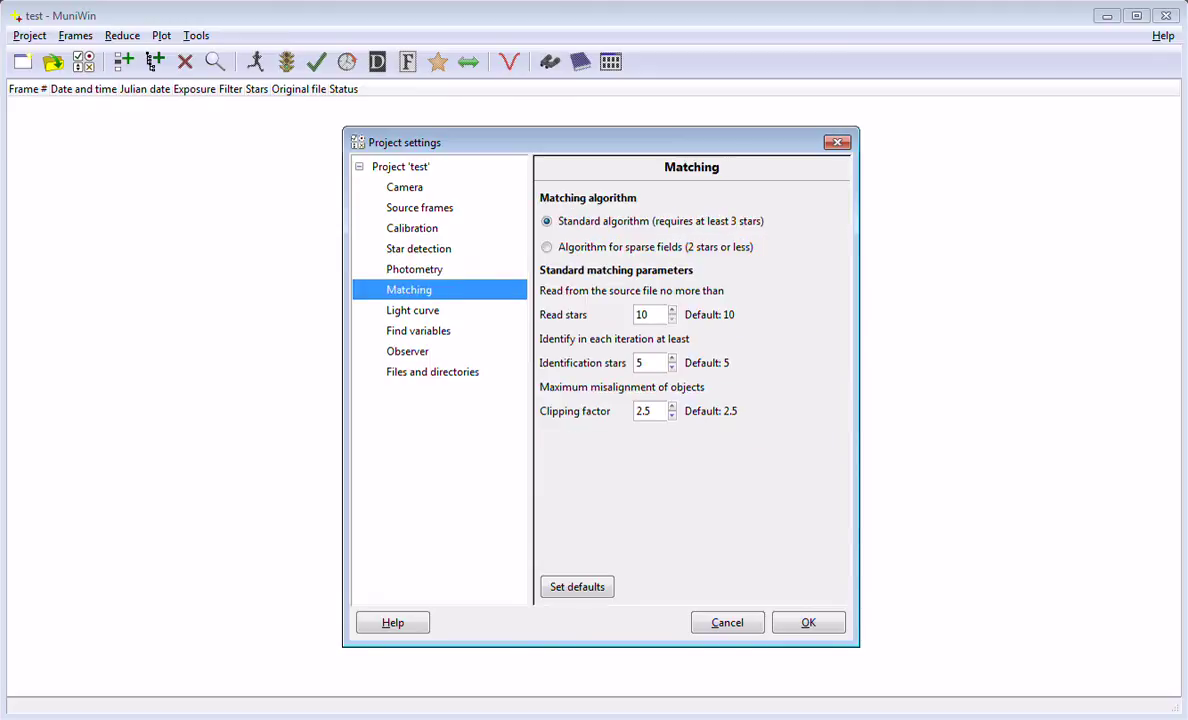
left_click(413, 310)
- Set the observer's default location to the saved CAAS-RRO site and save the project settings
left_click(408, 351)
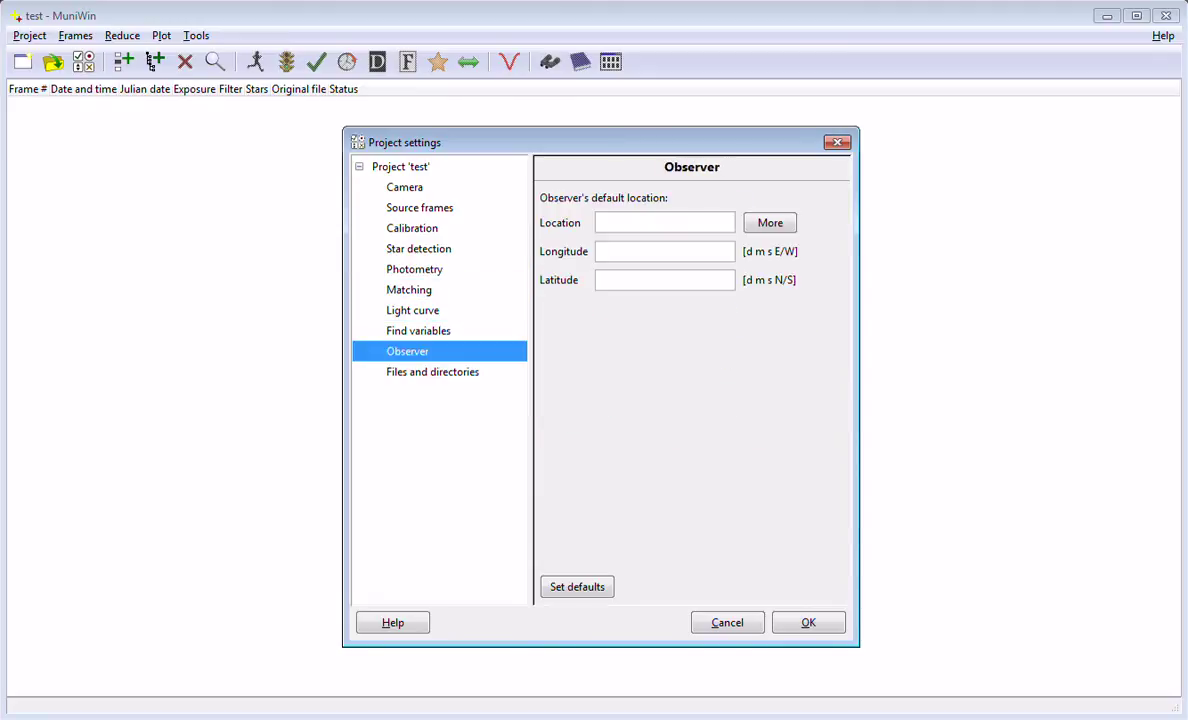
left_click(770, 222)
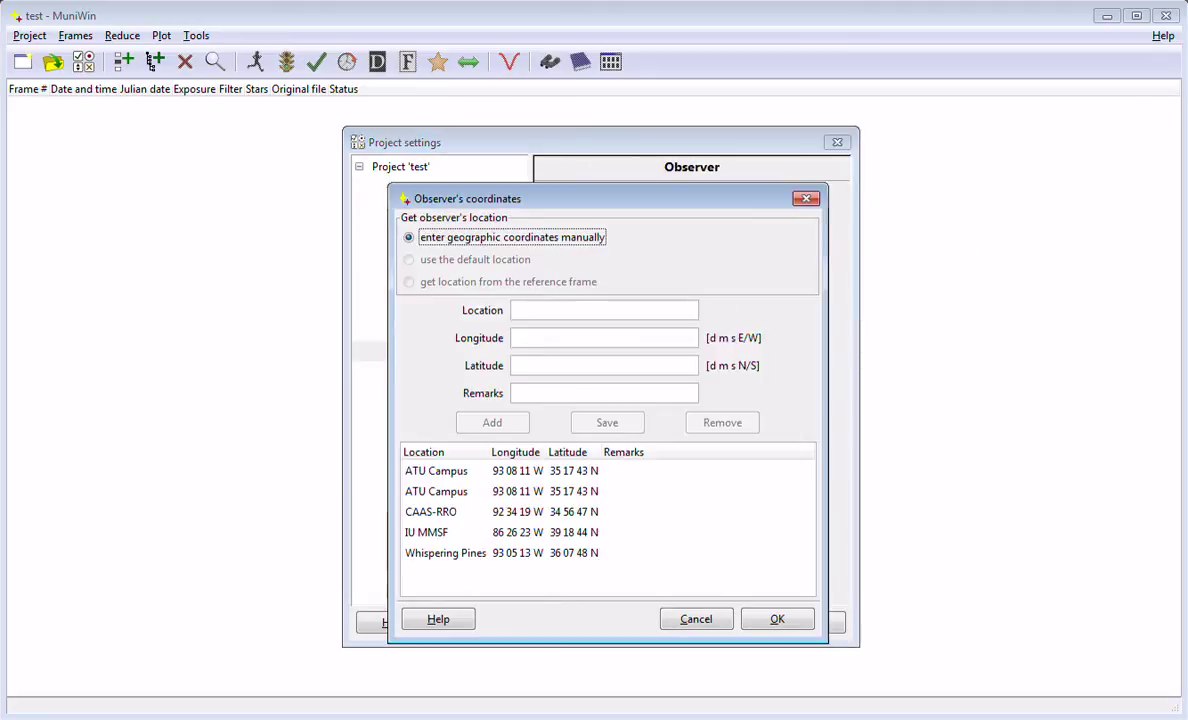
left_click(432, 512)
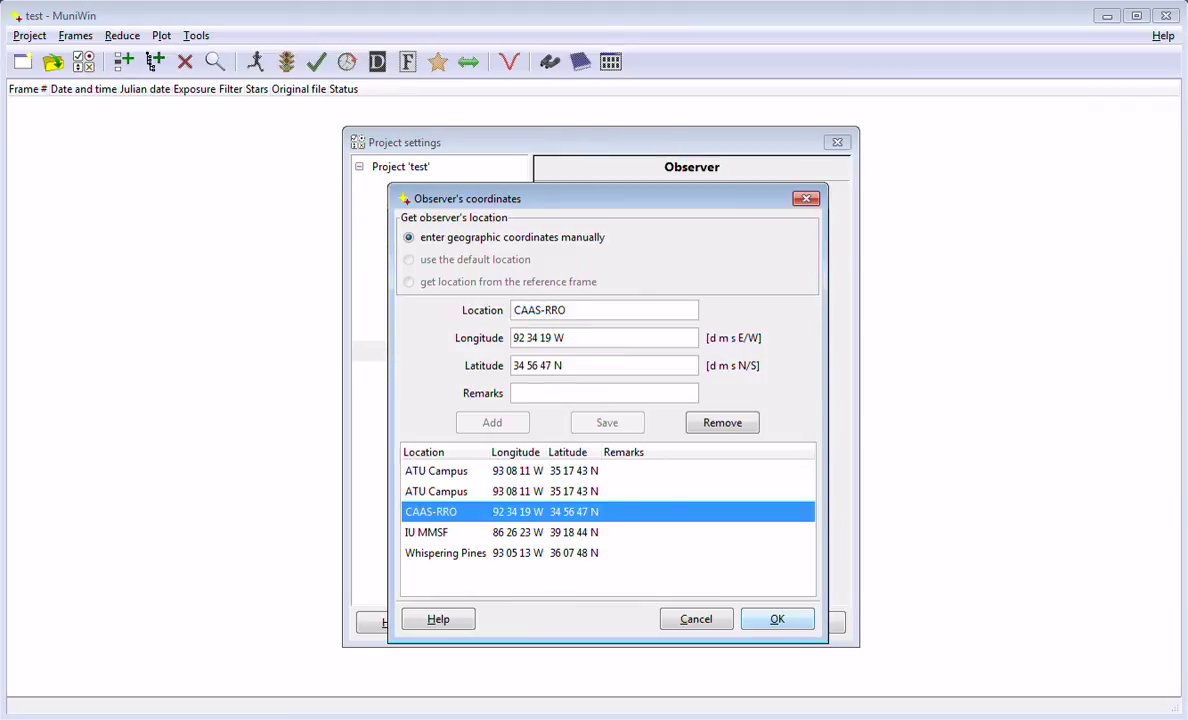
left_click(777, 619)
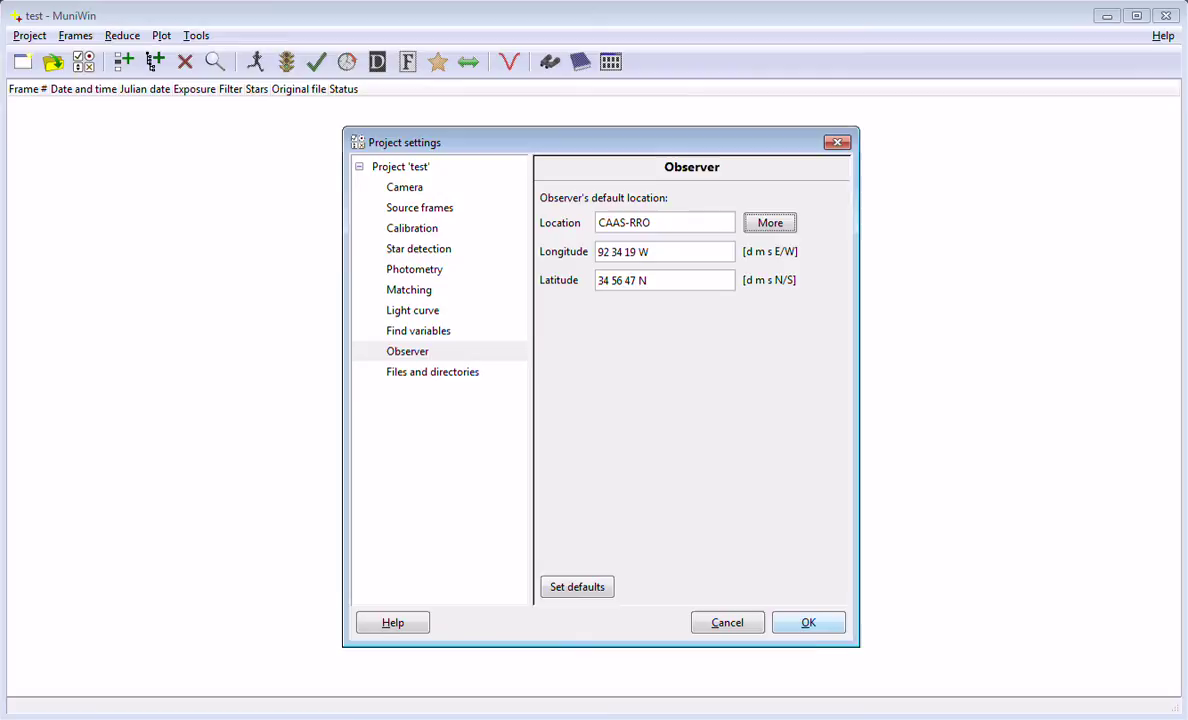
left_click(807, 622)
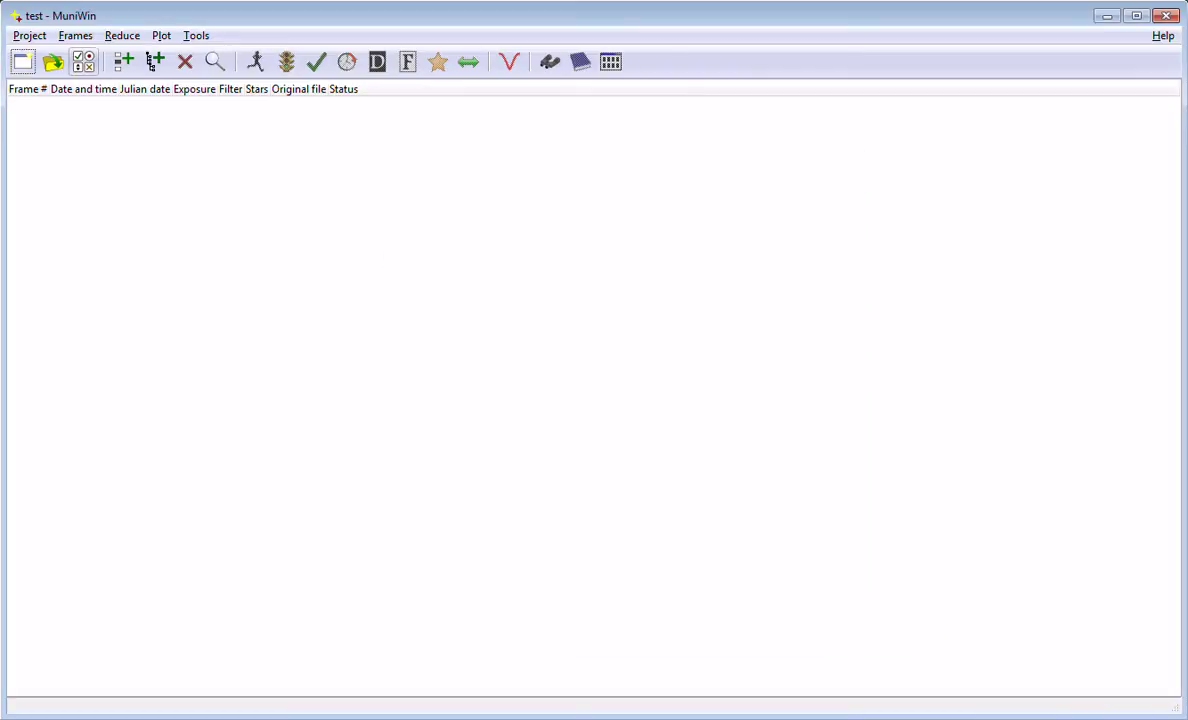
- Add the individual frames D121109_.00000001.FIT through D121109_.00000060.FIT from the D121109 folder to the project
left_click(123, 61)
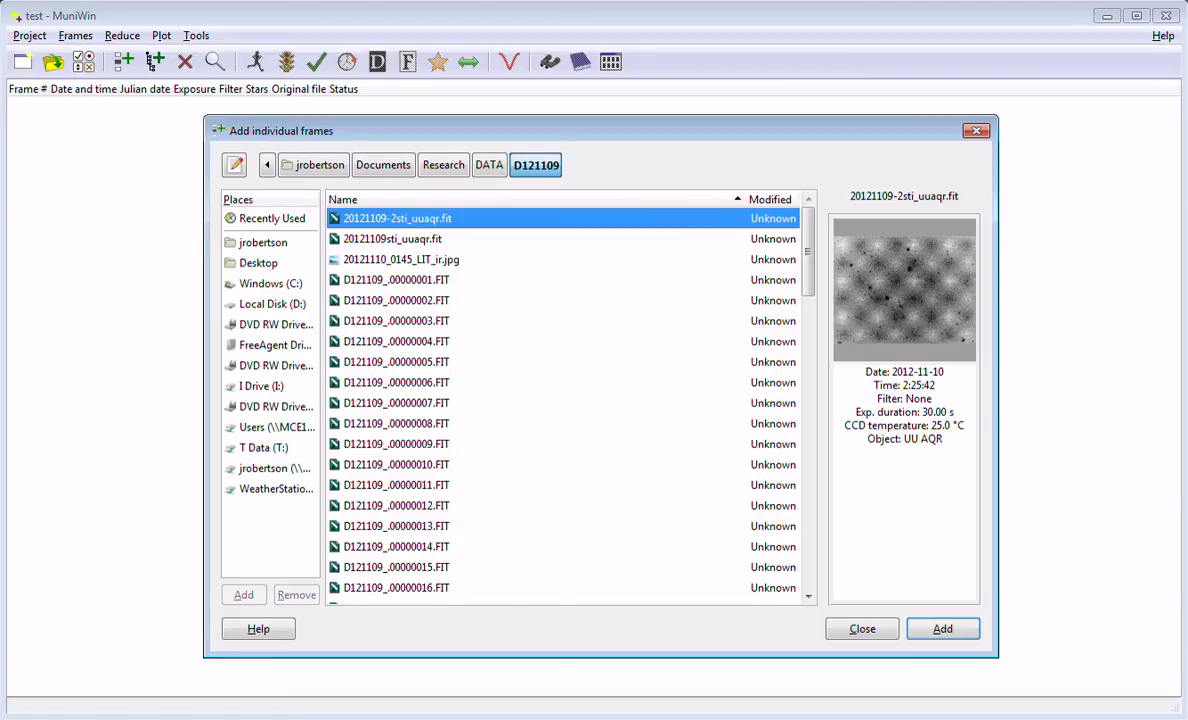
left_click(397, 280)
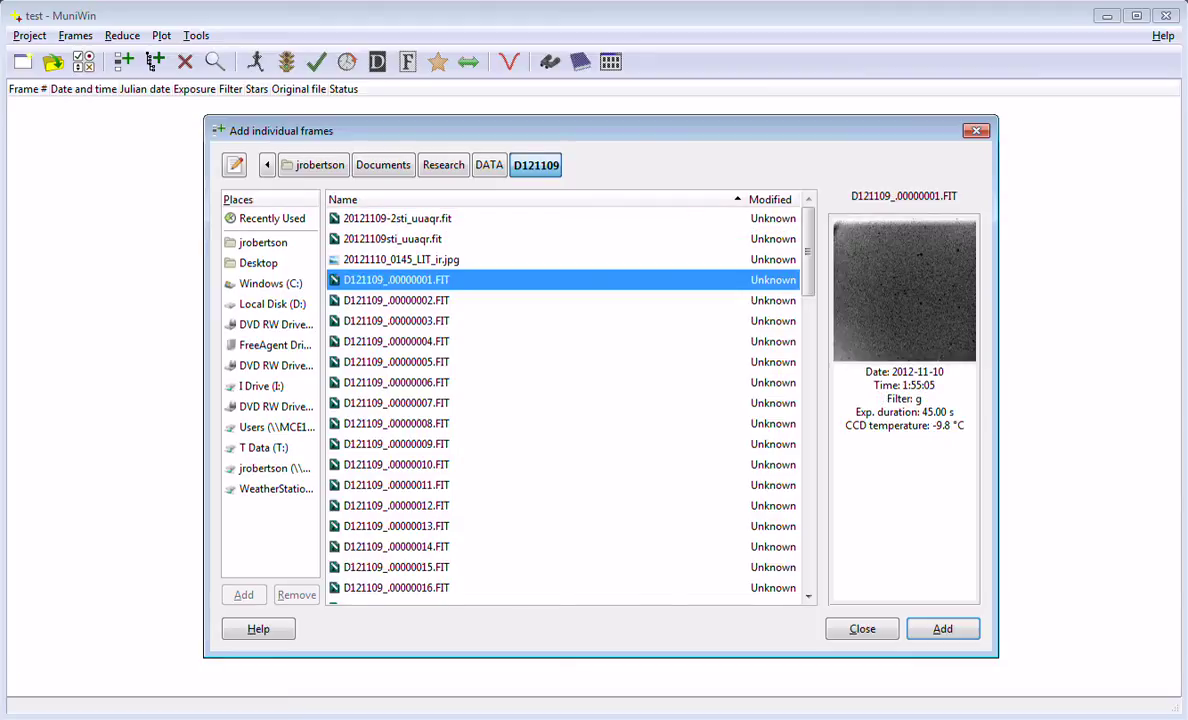
scroll(565, 400, "down", 20)
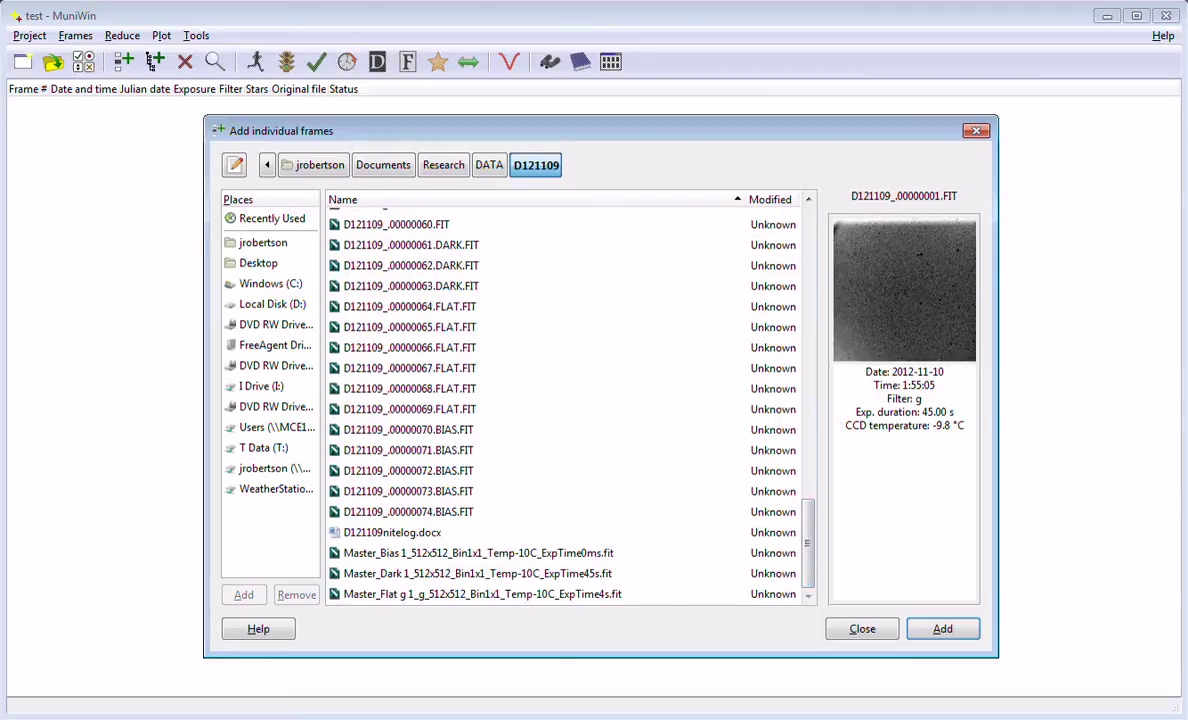
scroll(565, 400, "up", 2)
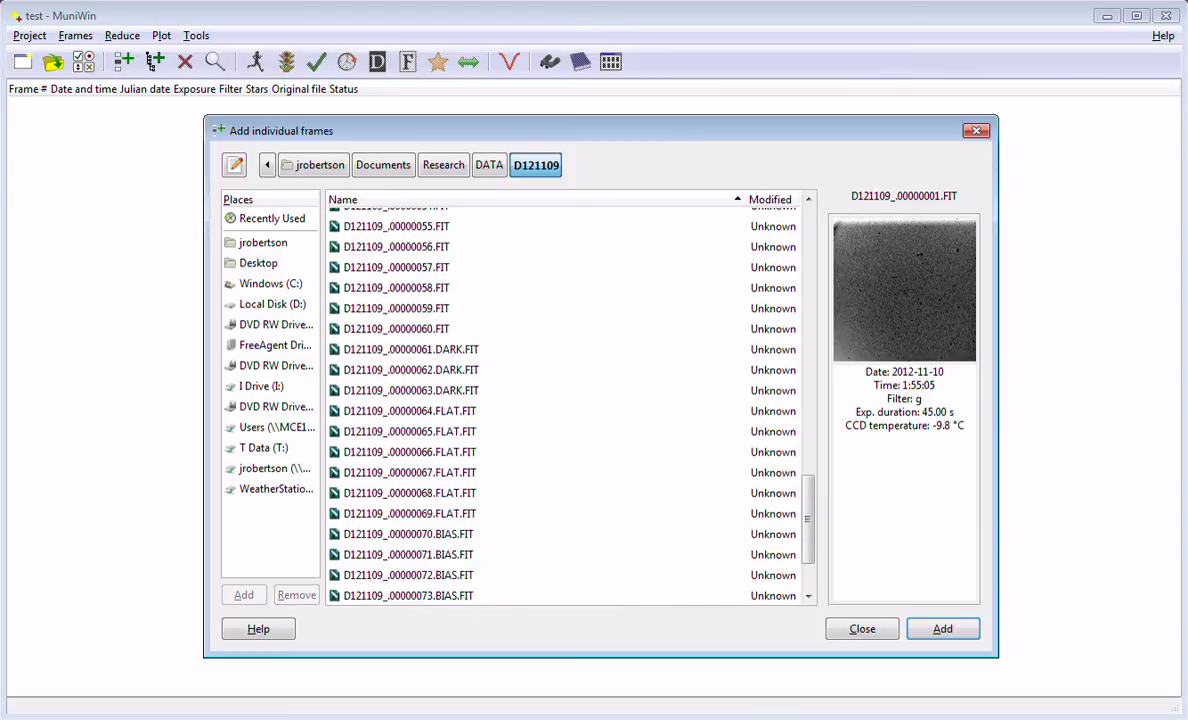
left_click(396, 328, "shift")
left_click(942, 628)
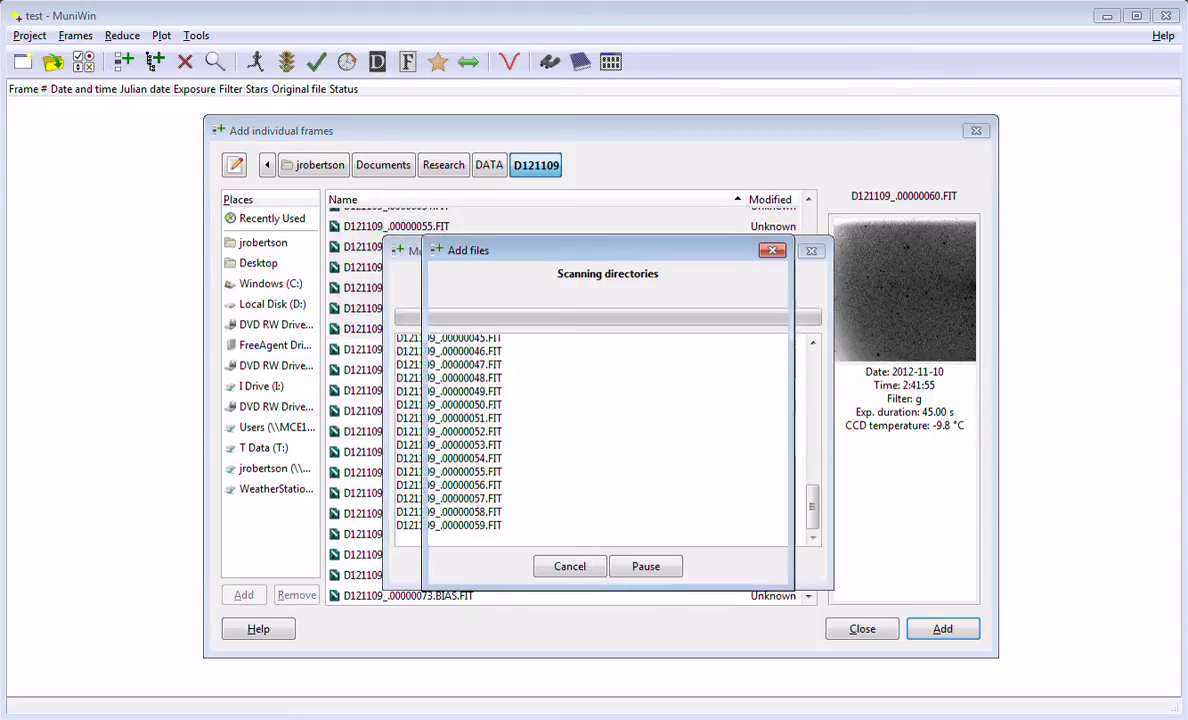
left_click(743, 566)
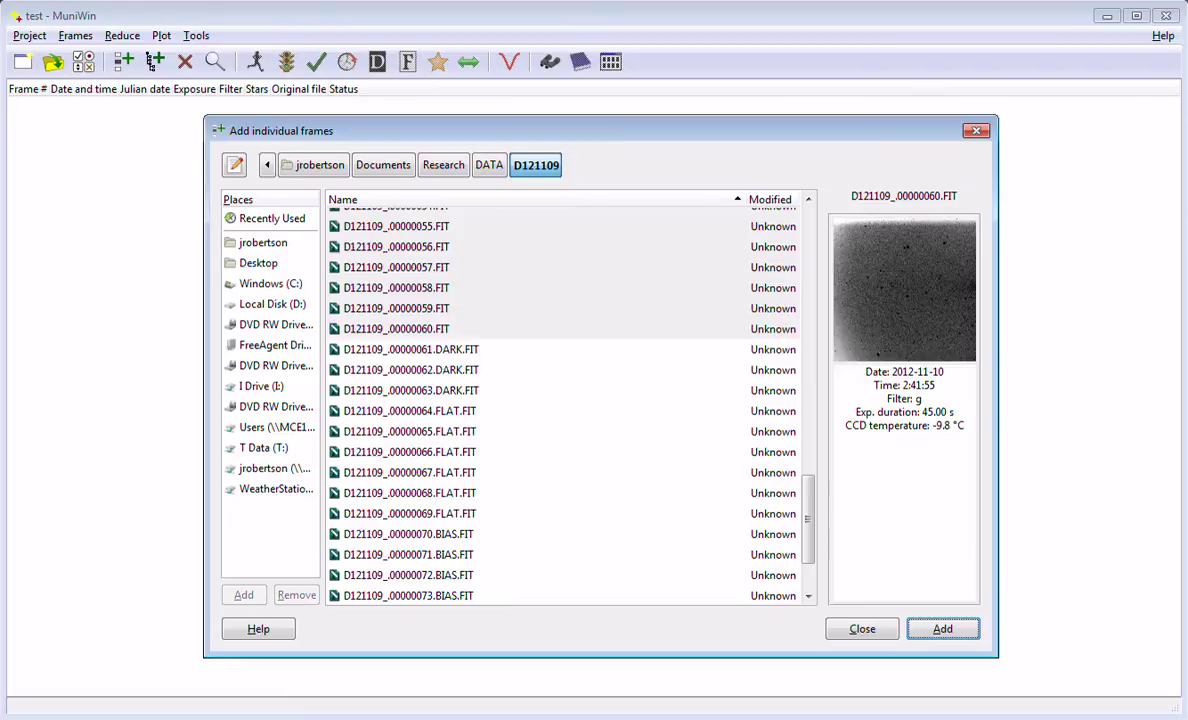
left_click(862, 628)
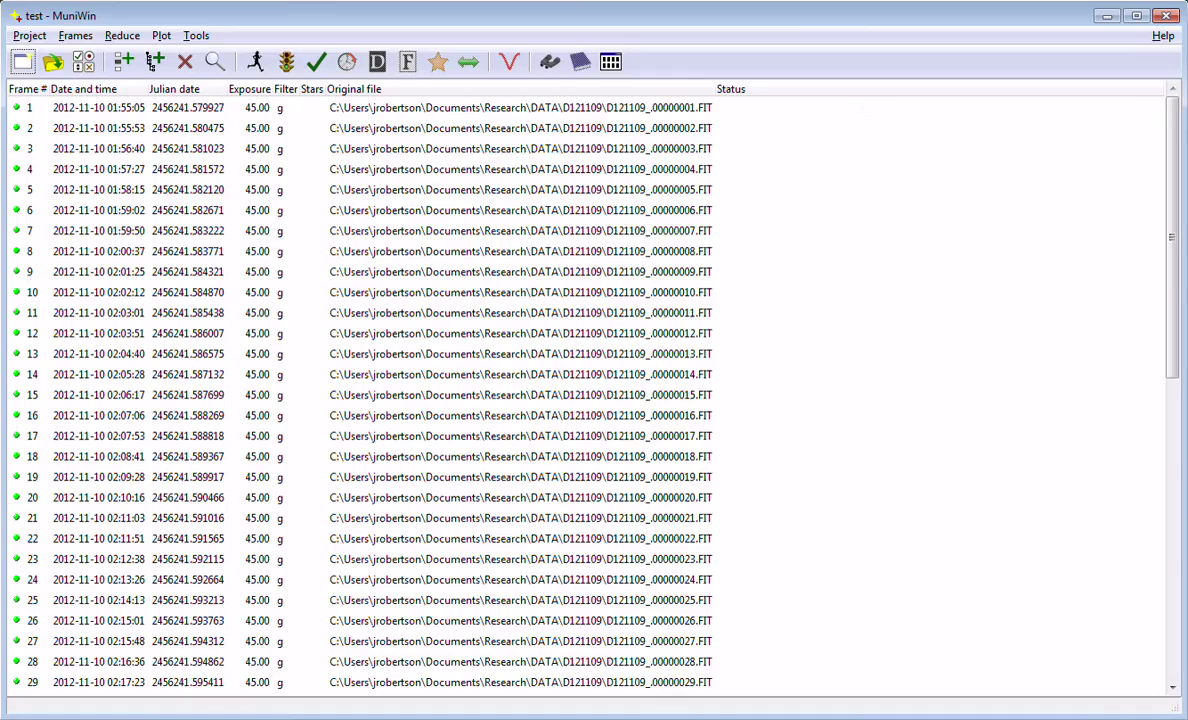
- Set up an express reduction with dark-frame correction using Master_Dark 1_512x512_Bin1x1_Temp-10C_ExpTime45s.fit
left_click(122, 35)
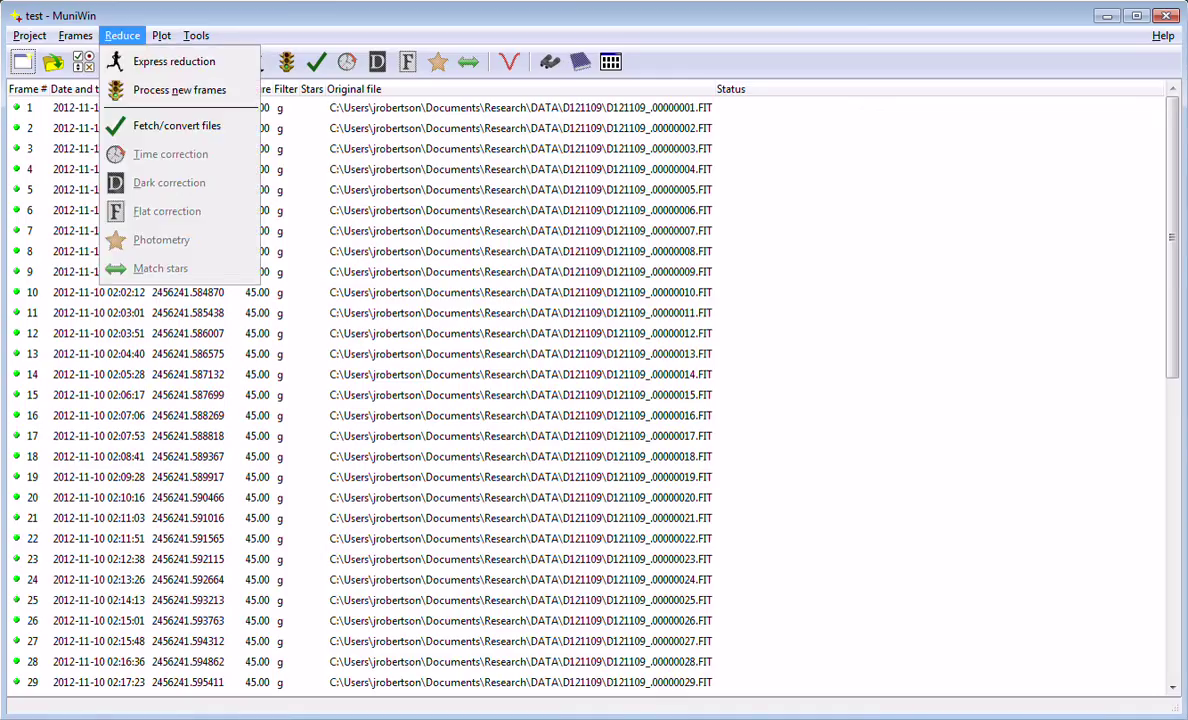
left_click(165, 62)
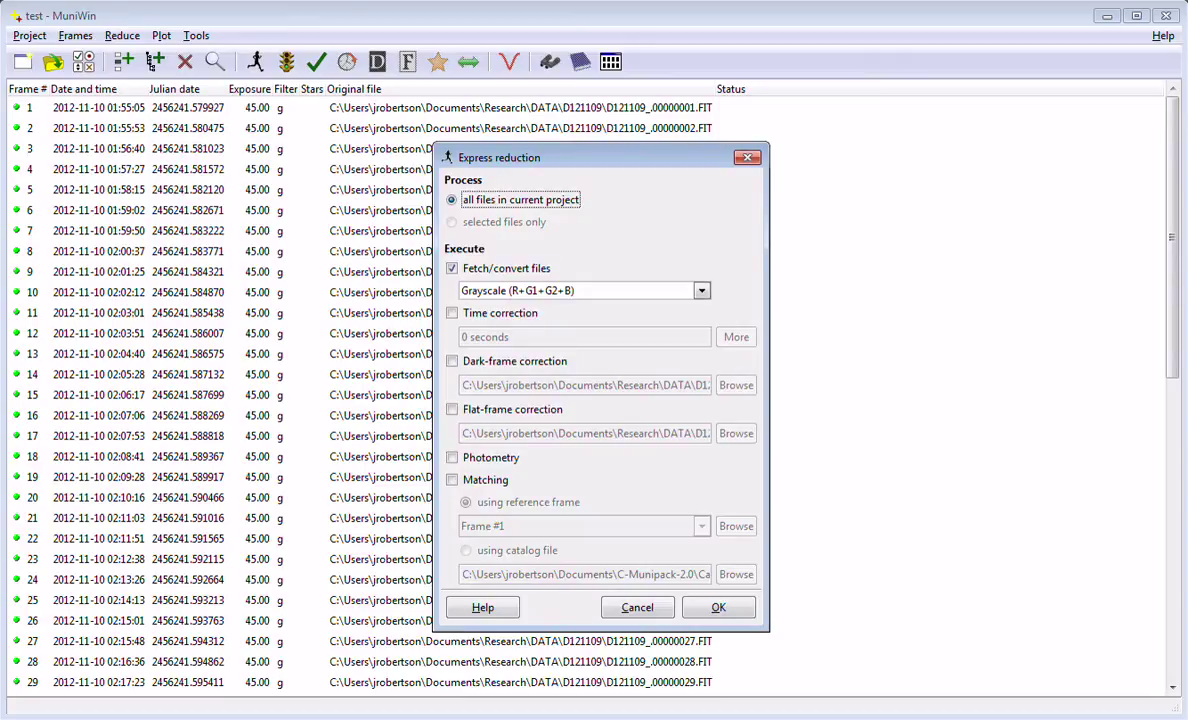
left_click(452, 361)
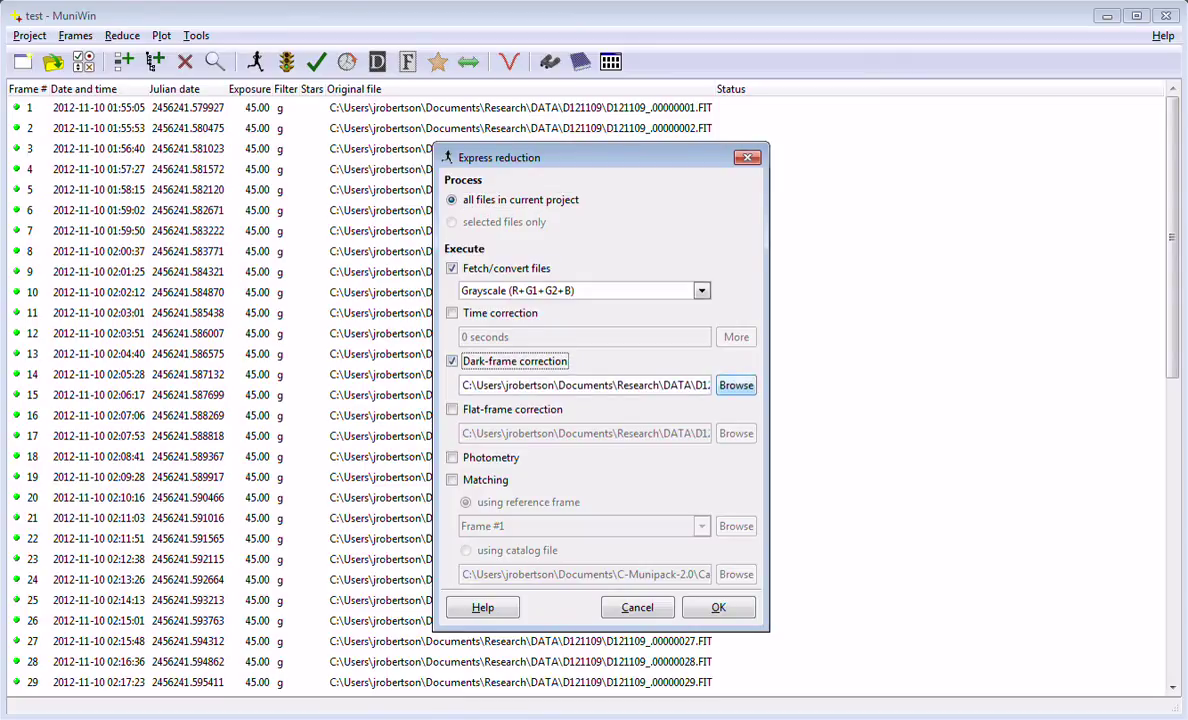
left_click(736, 385)
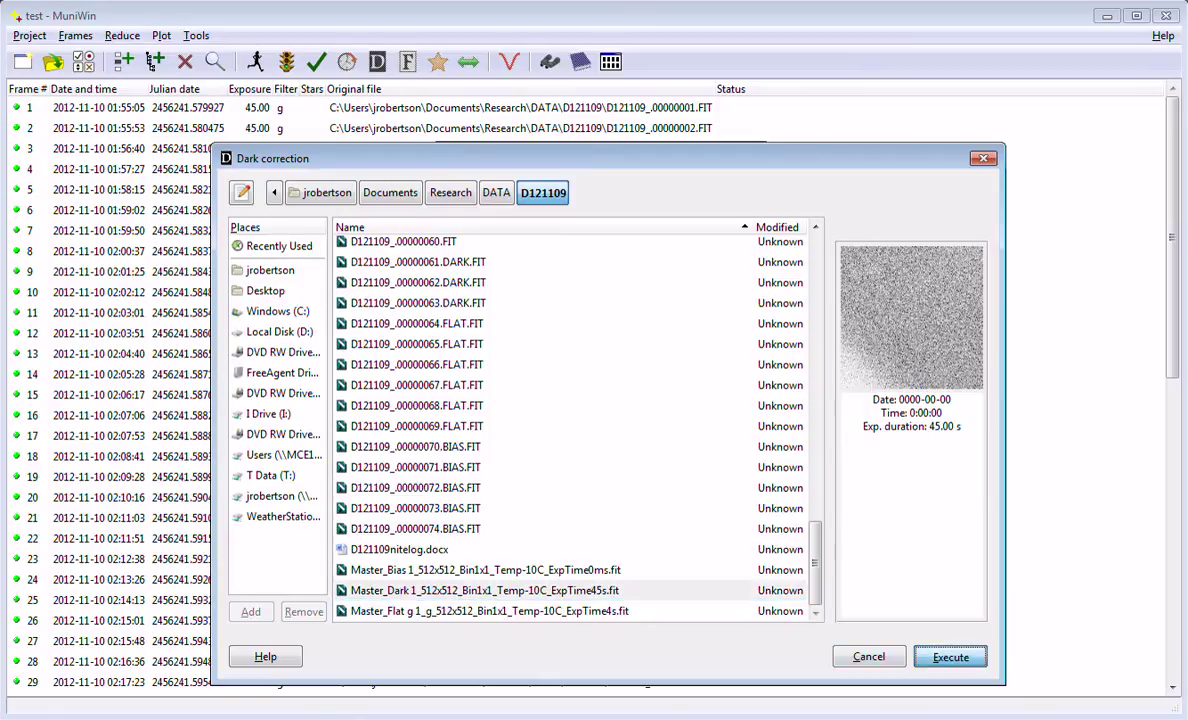
left_click(949, 656)
- Enable flat-frame correction in the express reduction, using Master_Flat g 1_g_512x512_Bin1x1_Temp-10C_ExpTime4s.fit
left_click(452, 409)
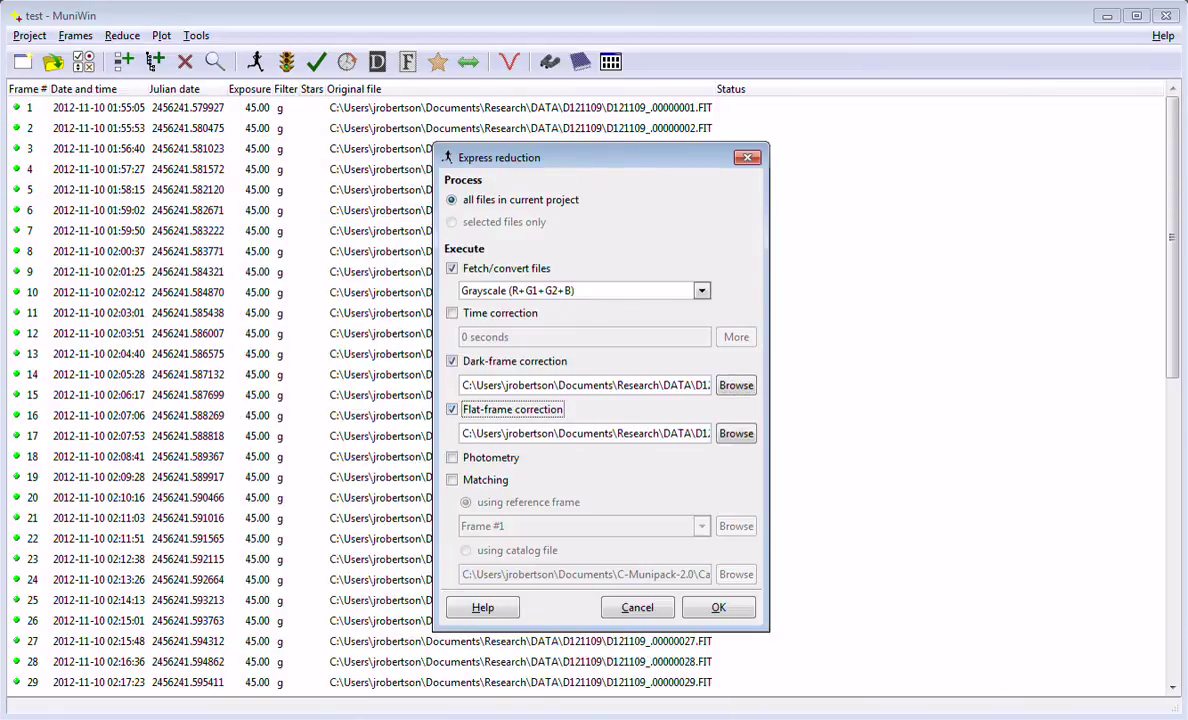
left_click(736, 433)
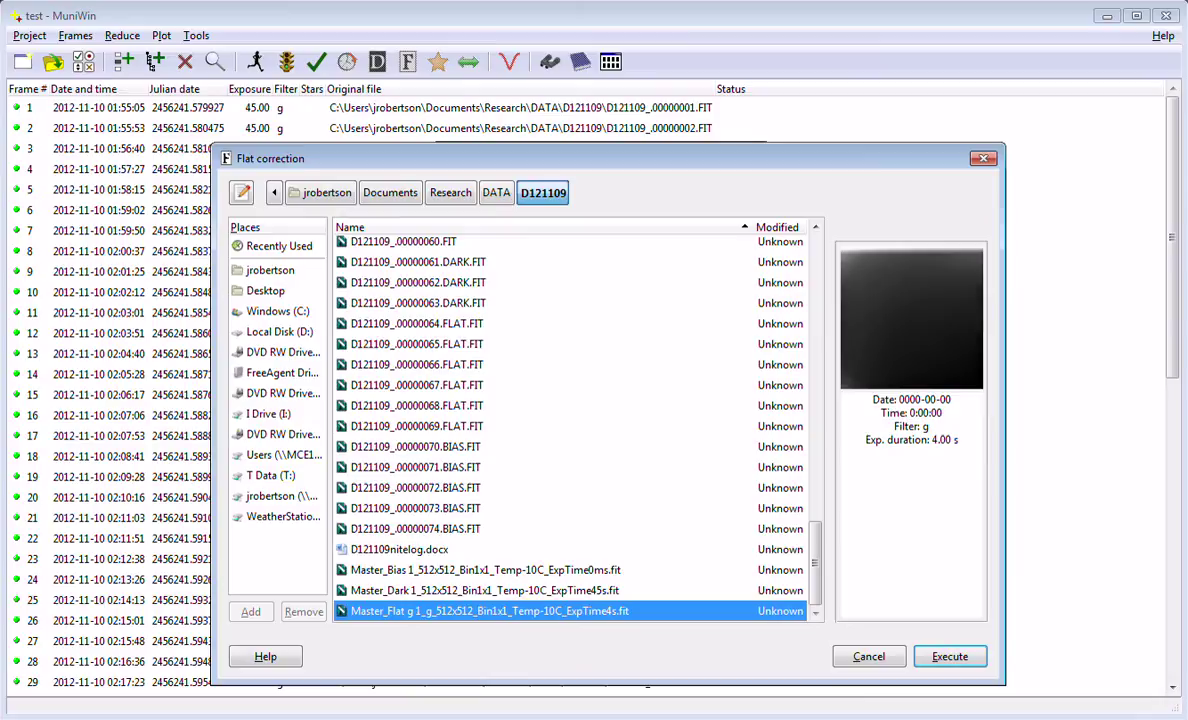
left_click(949, 656)
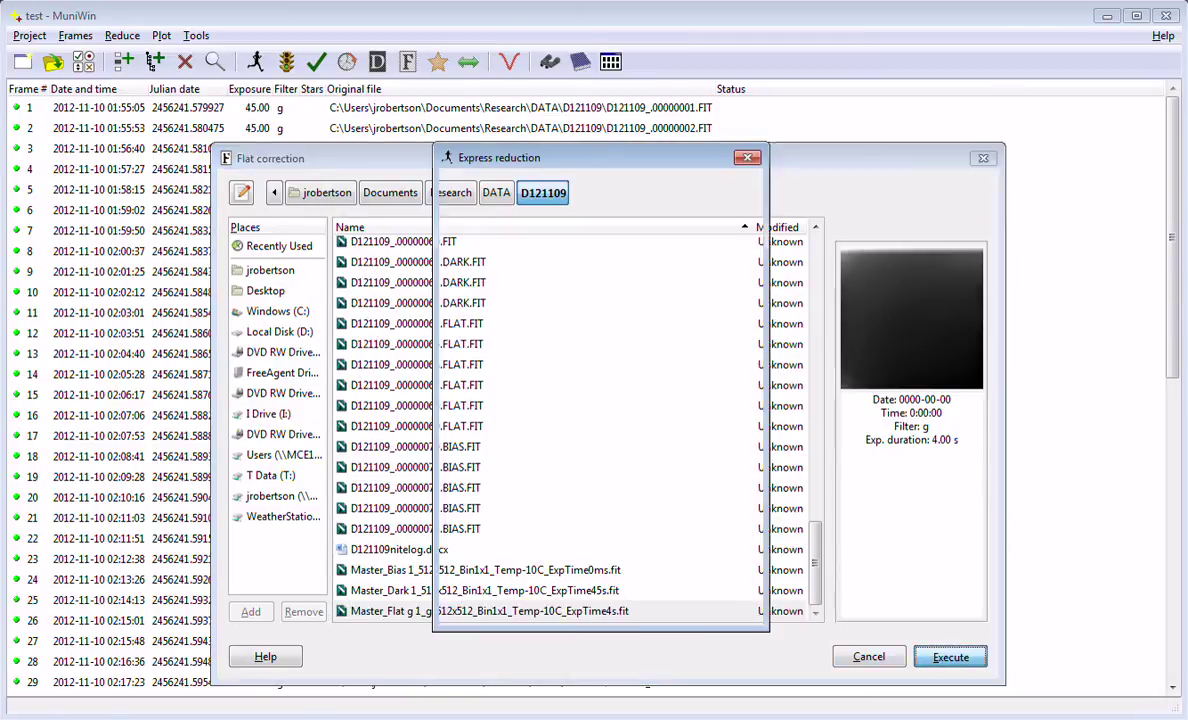
- Enable photometry and matching with Frame #14 as the reference frame, and run the express reduction on all files
left_click(452, 457)
left_click(452, 480)
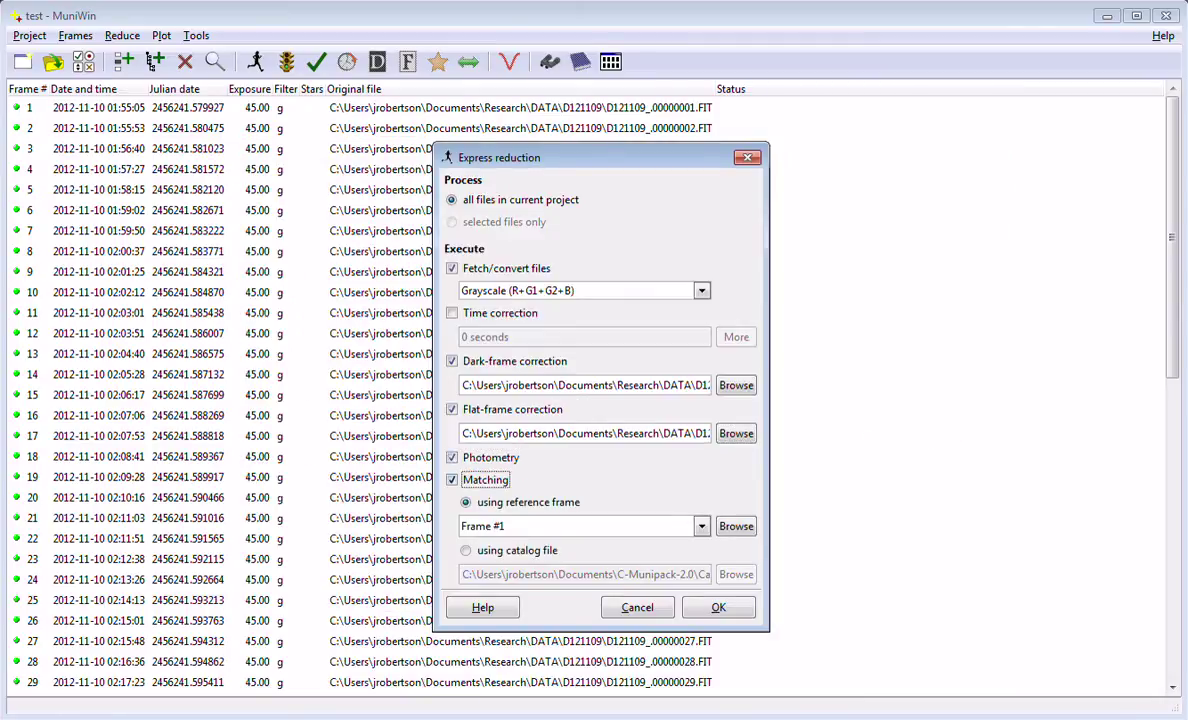
left_click(701, 526)
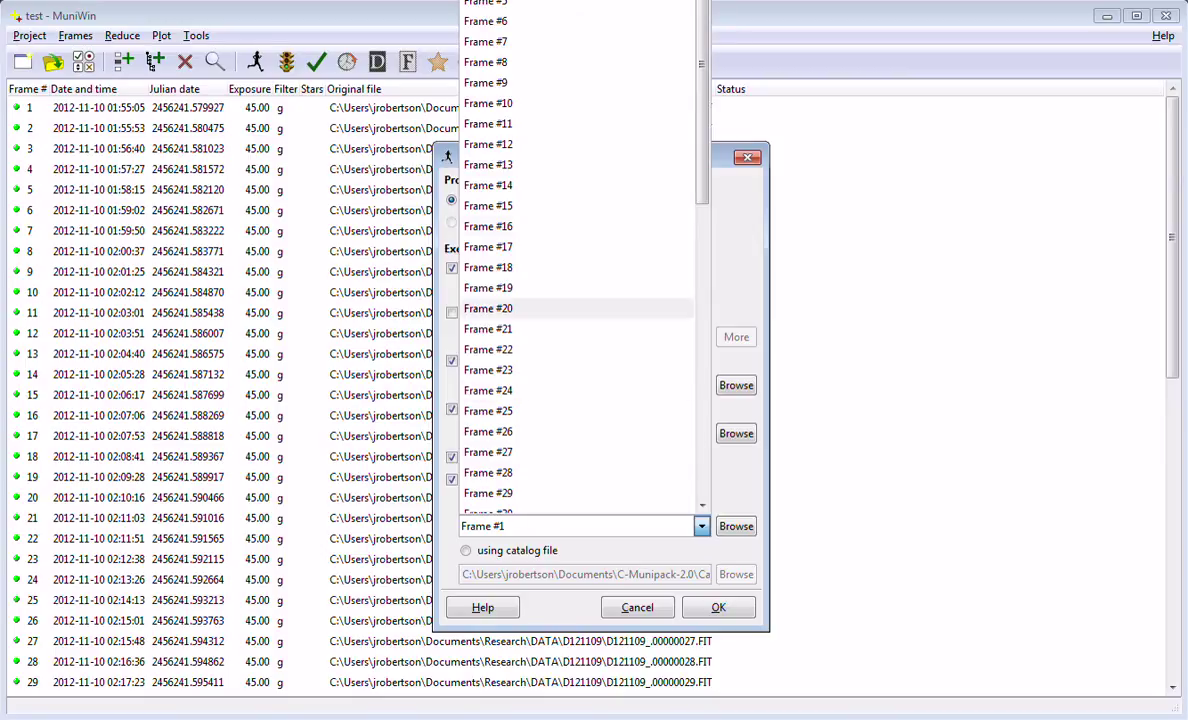
left_click(488, 185)
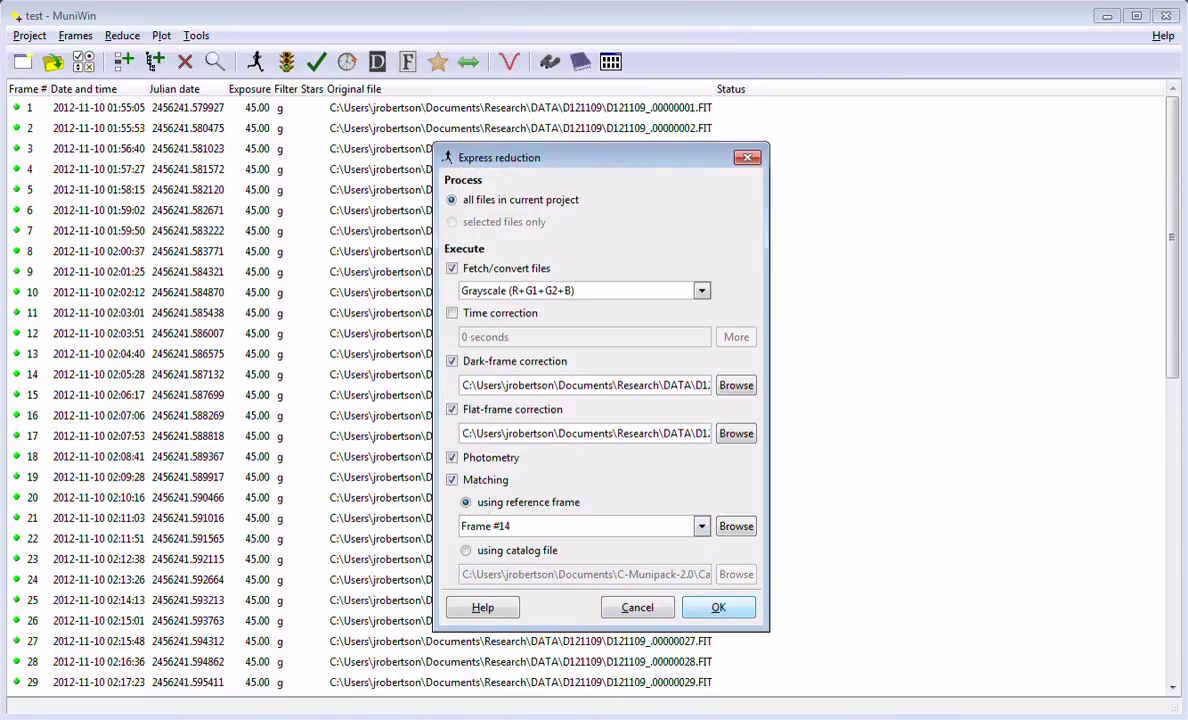
left_click(718, 607)
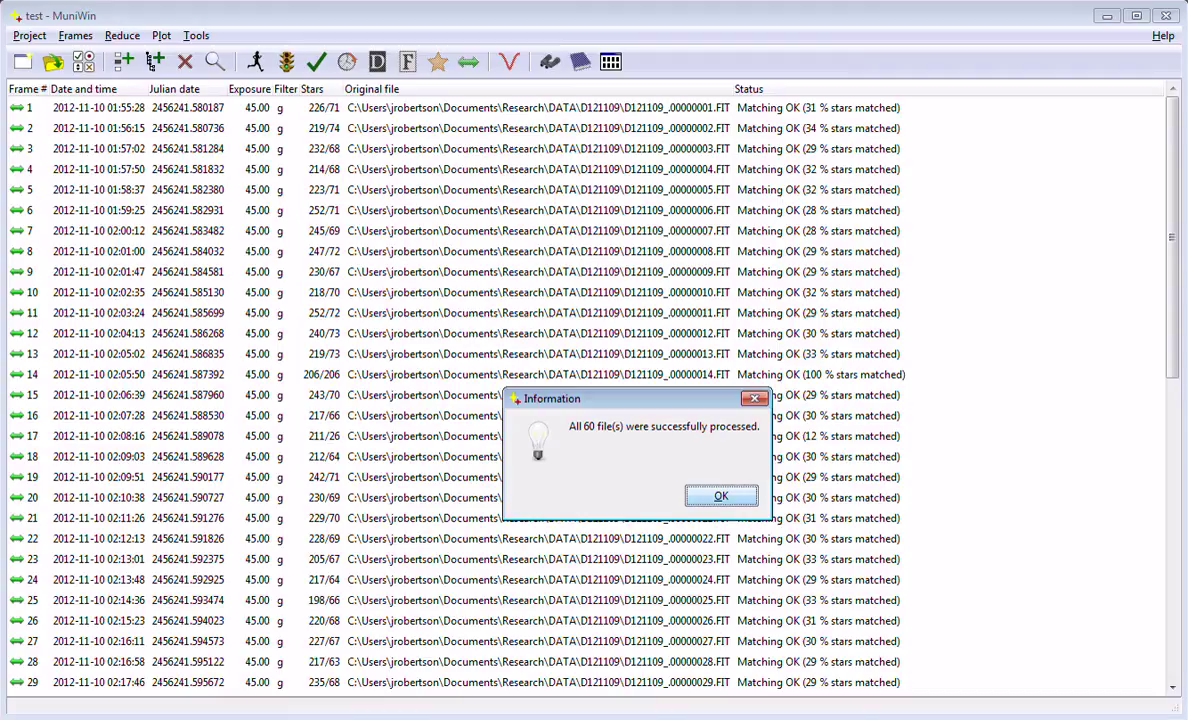
left_click(721, 496)
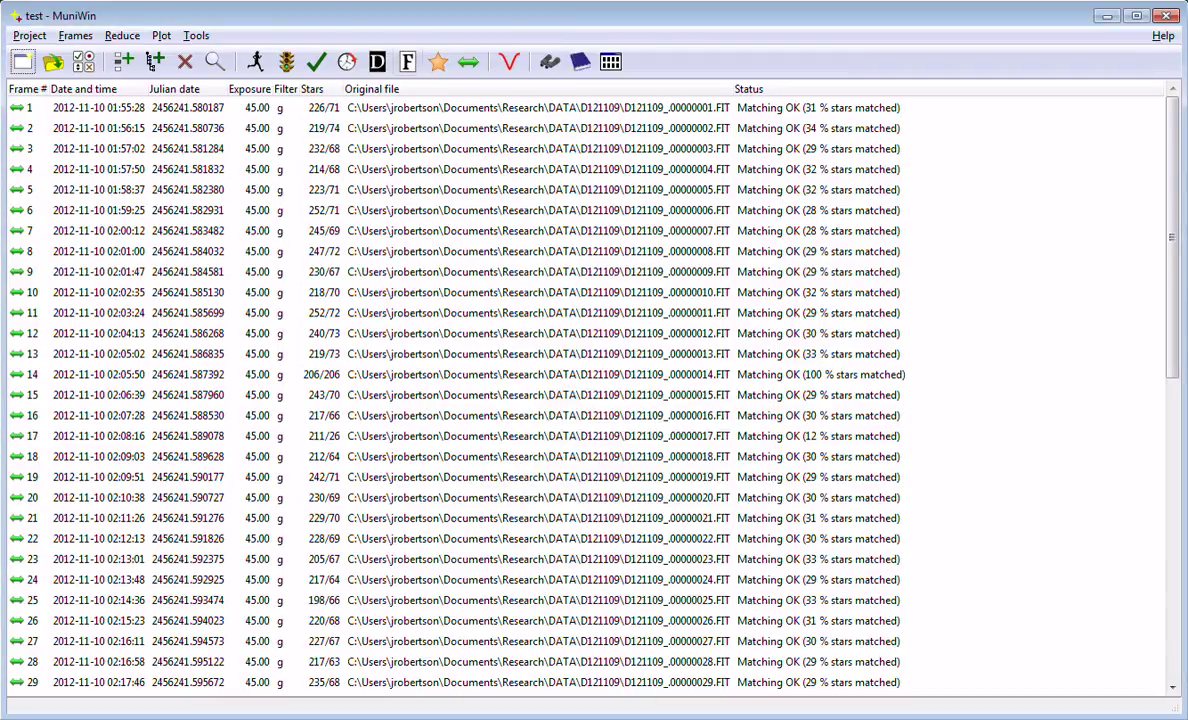
- Set up a light curve for all frames with heliocentric correction values and air mass coefficients computed
left_click(508, 62)
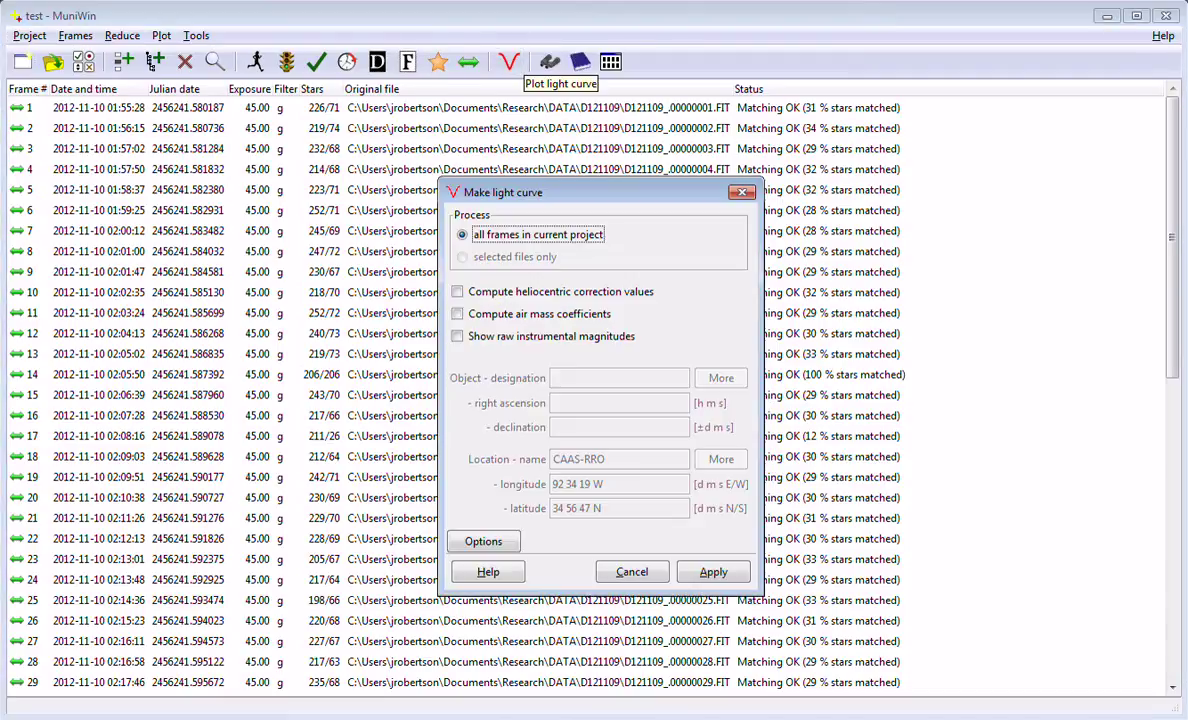
left_click(457, 291)
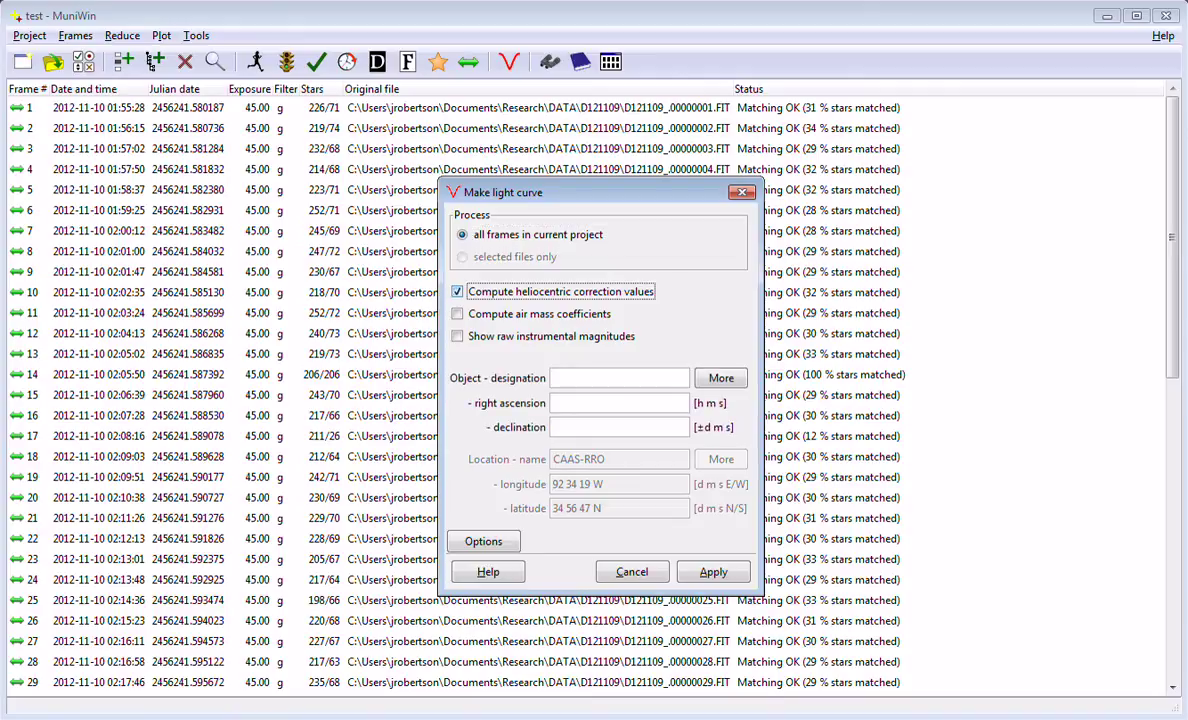
left_click(457, 314)
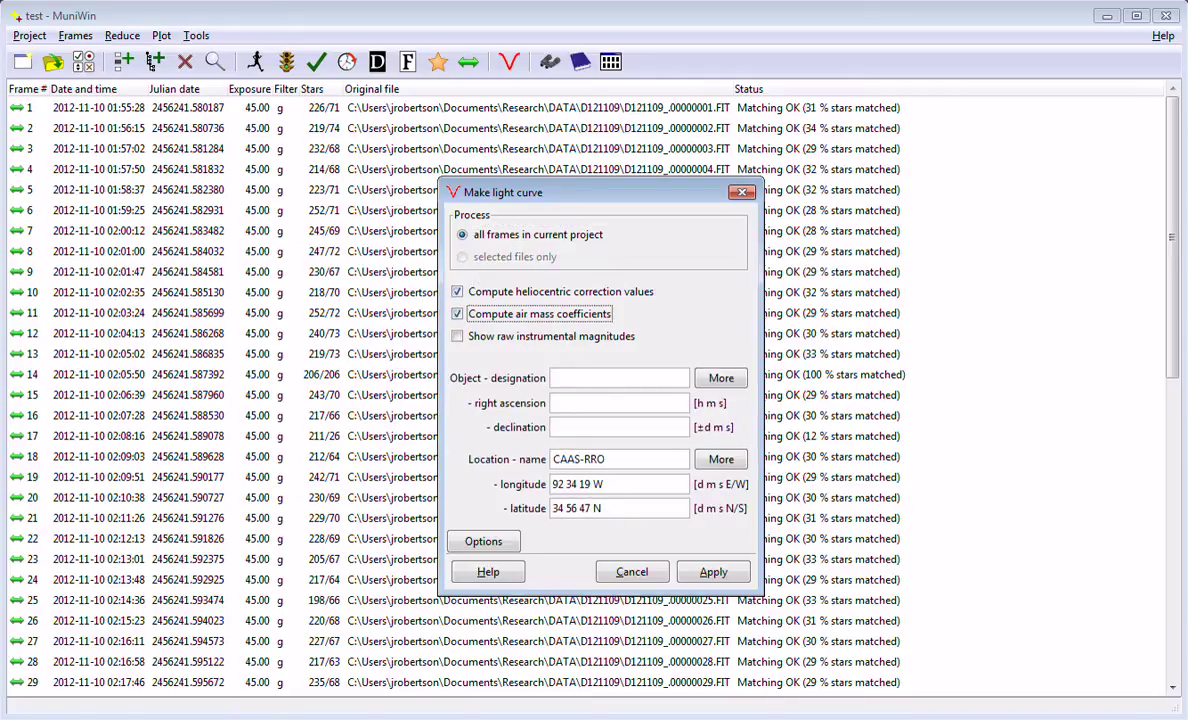
- Enter object UU AQR with right ascension 22 09 05.7 and declination -03 46 18, and apply the light curve settings
left_click(595, 378)
type("UU AQR")
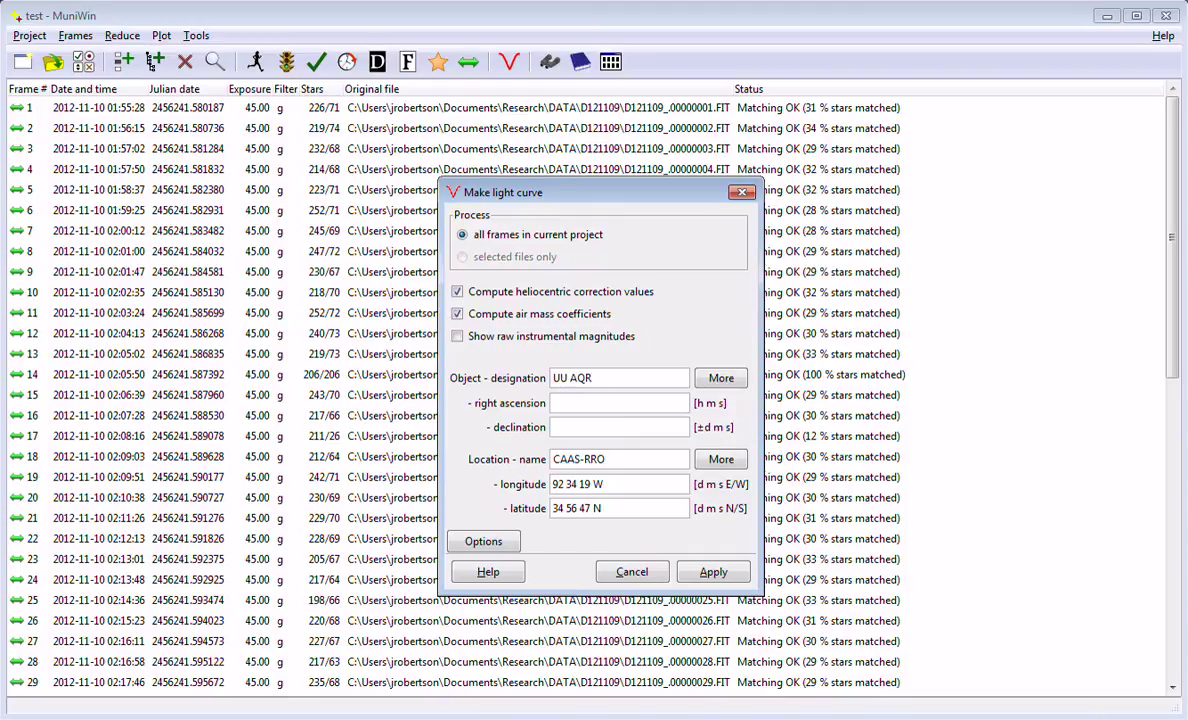
key("Tab")
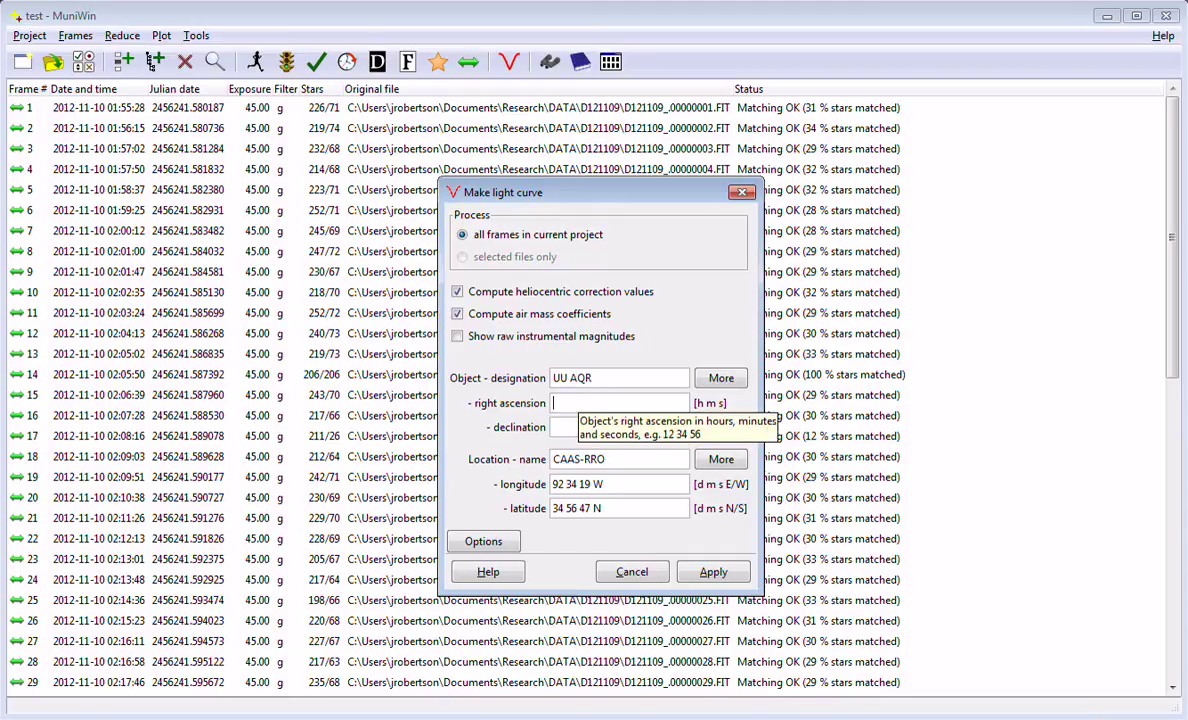
type("22 09")
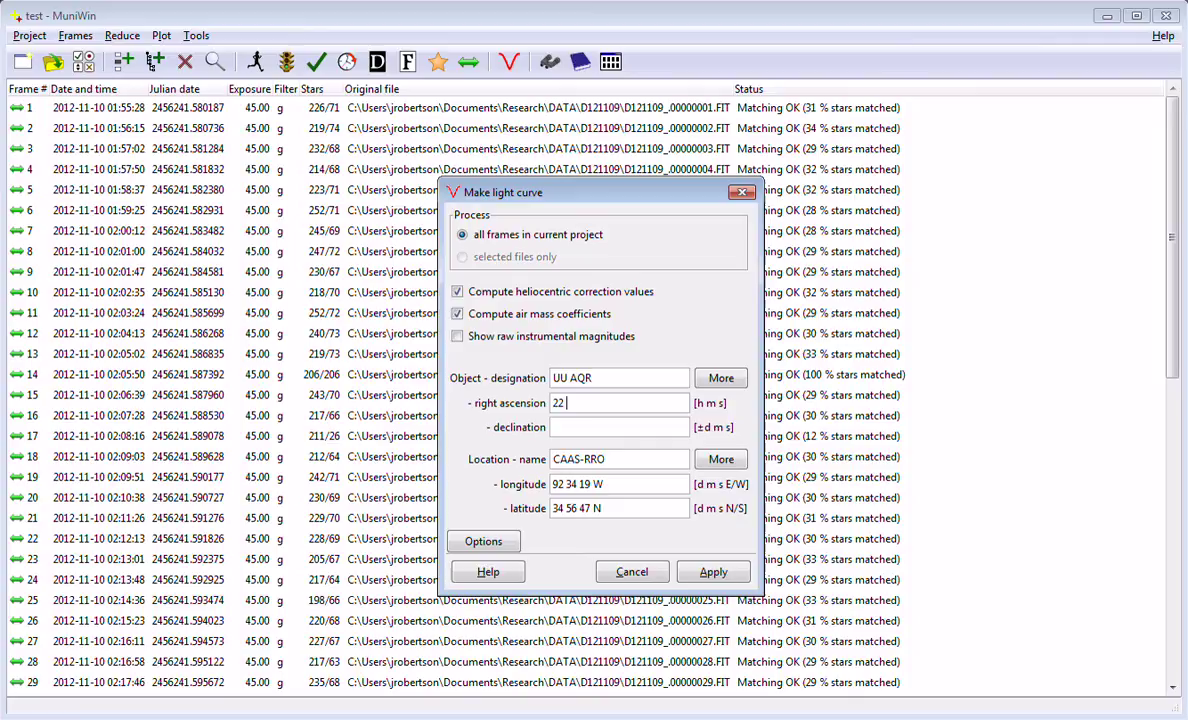
type(" 05.7")
key("Tab")
type("-03 46 18")
left_click(713, 572)
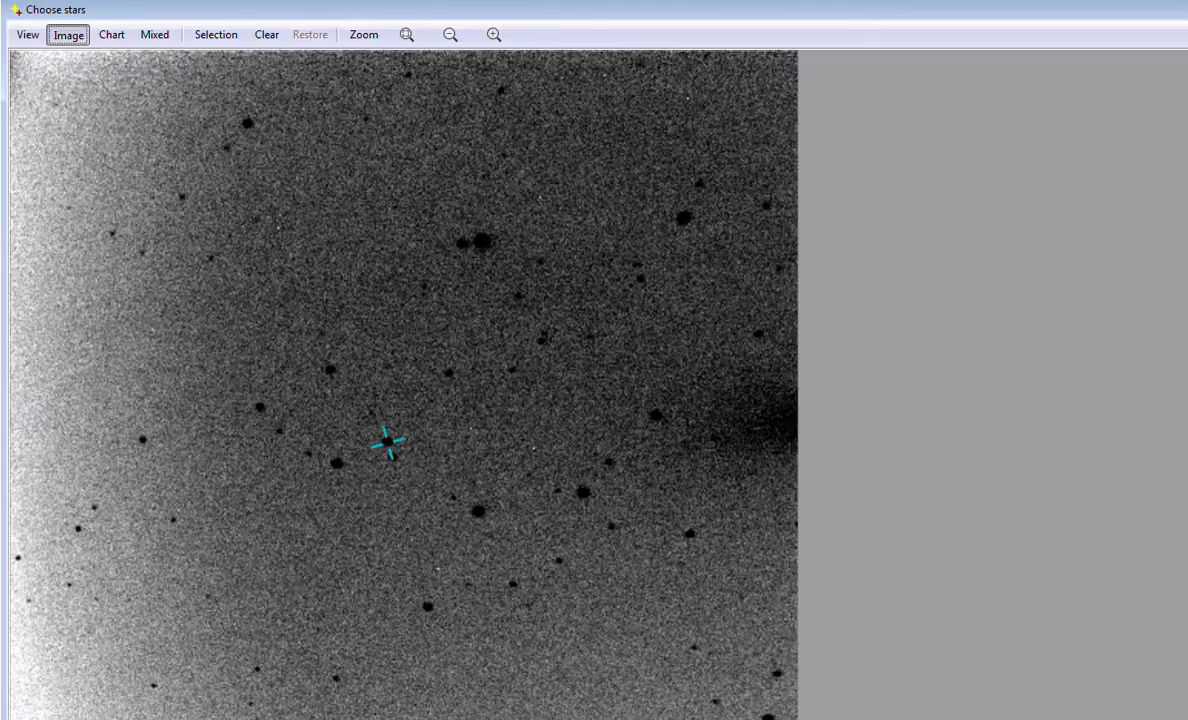
- Mark the central target star as variable, the star just below it as comparison and the brighter one to their left as check, and build the curve
right_click(385, 440)
key("Return")
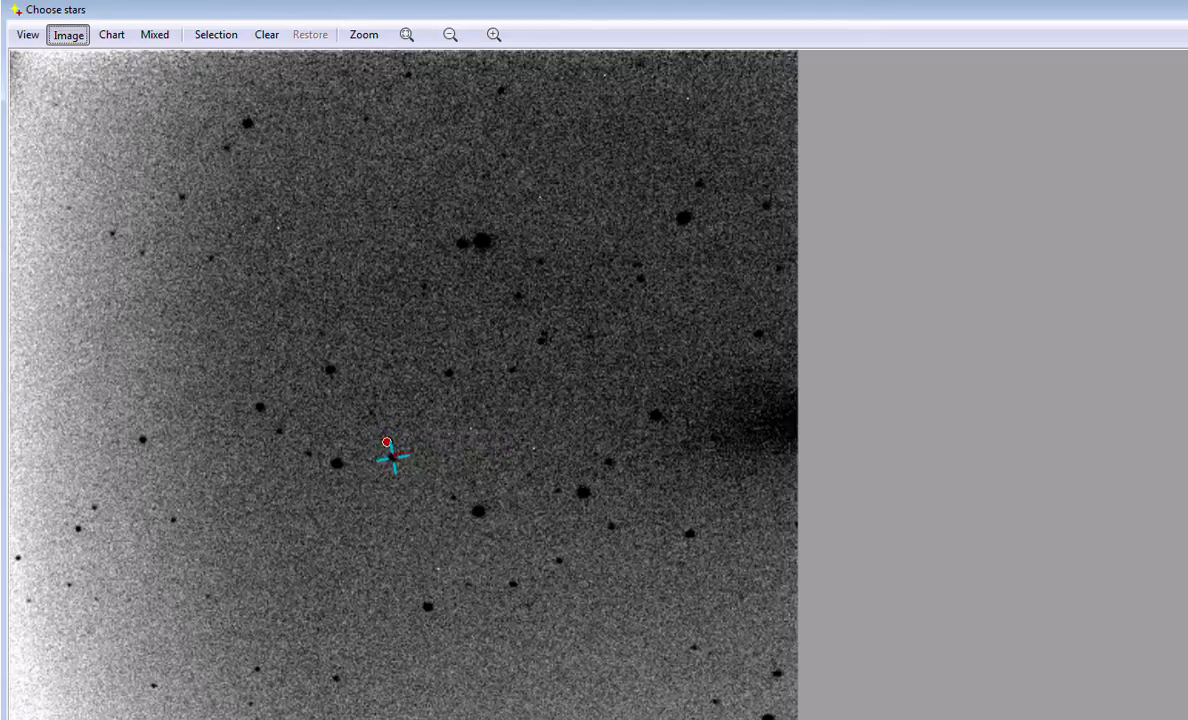
right_click(389, 455)
key("Return")
right_click(334, 460)
key("Down")
key("Down")
key("Return")
key("Return")
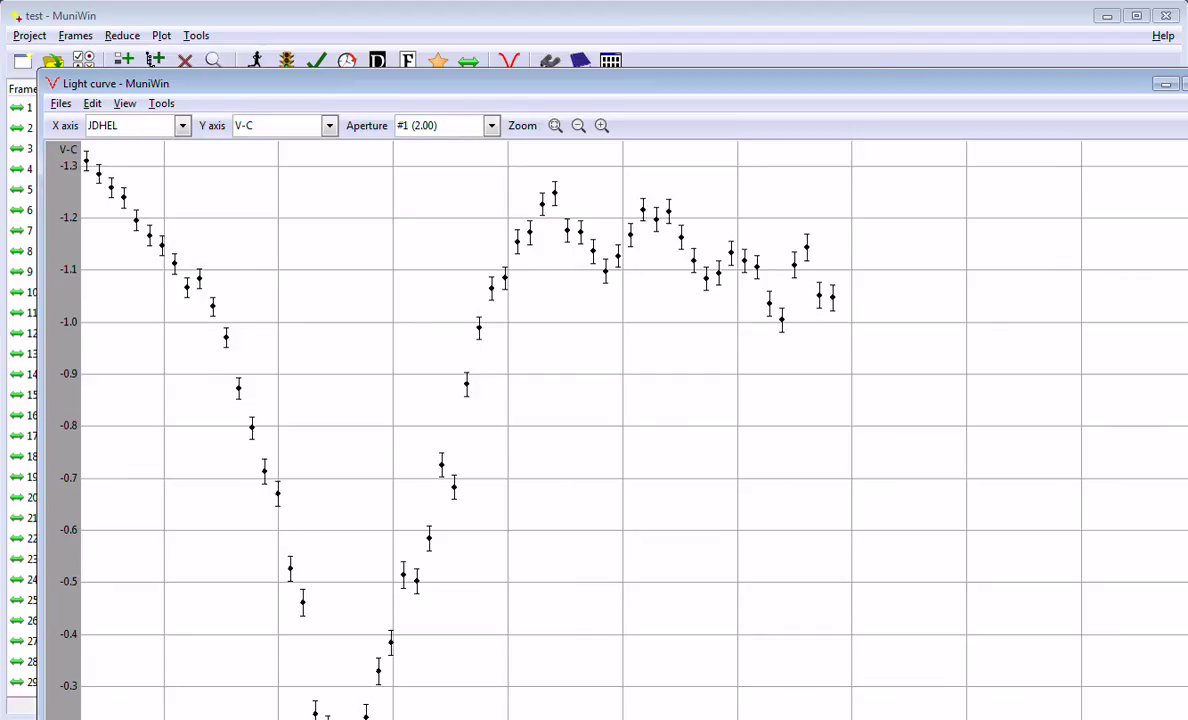
- Reposition the light curve window to see more of the plot and display V-K1 on the Y axis
left_click_drag(600, 84, 580, 11)
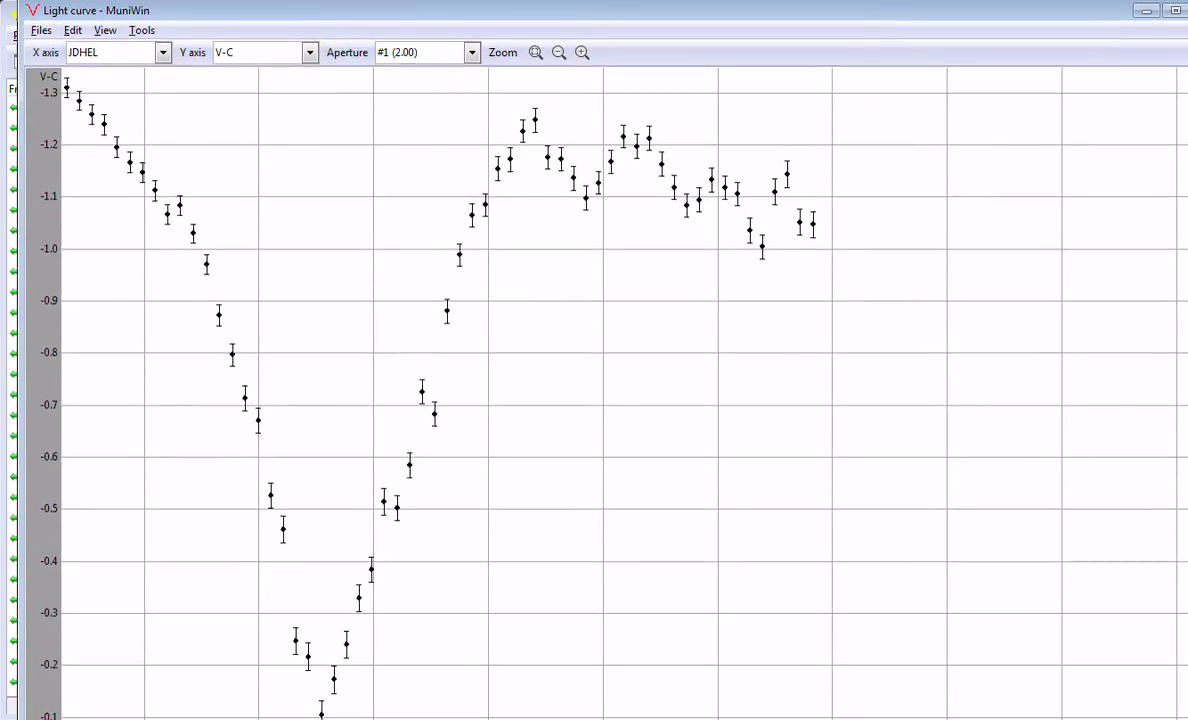
left_click_drag(580, 11, 577, 0)
left_click(307, 39)
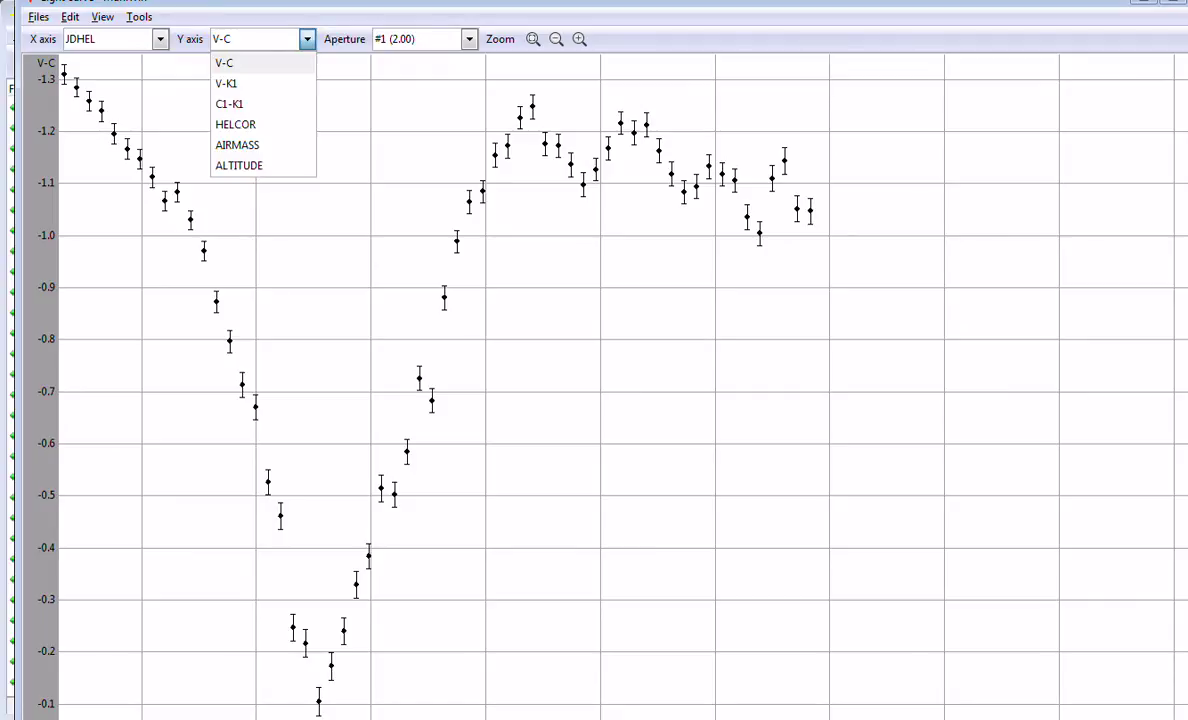
left_click(228, 83)
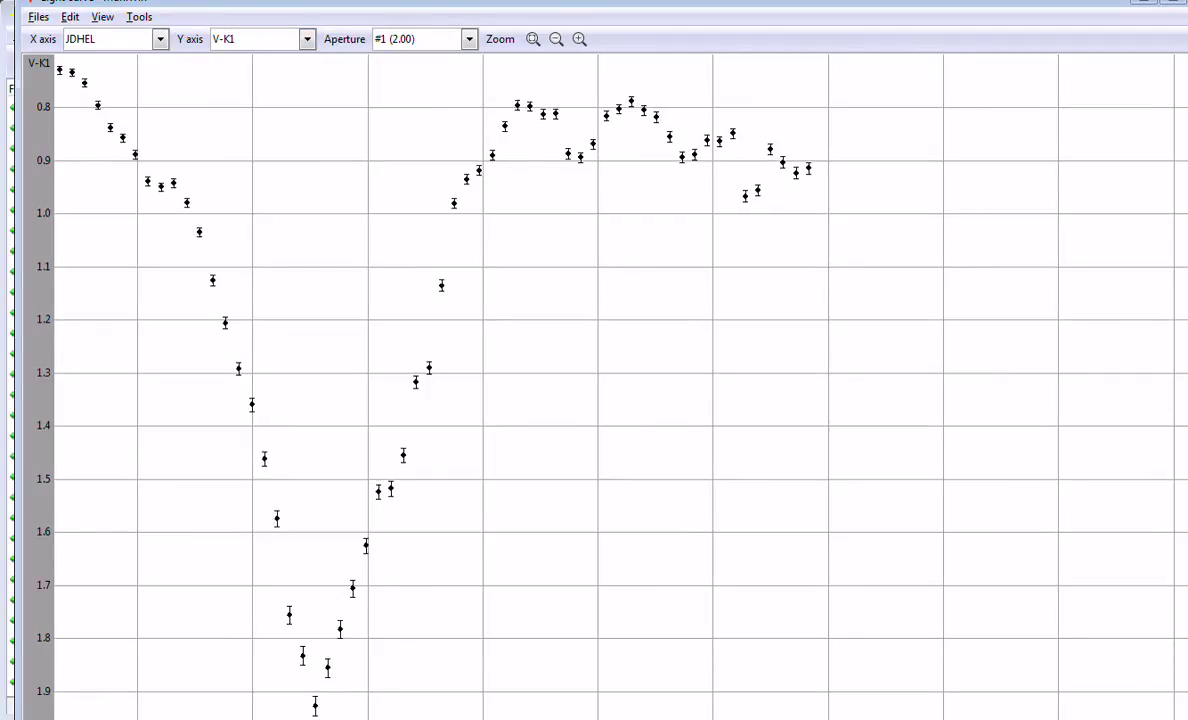
- Display the C1-K1 magnitude difference on the Y axis to check the comparison star against the check star
left_click(307, 39)
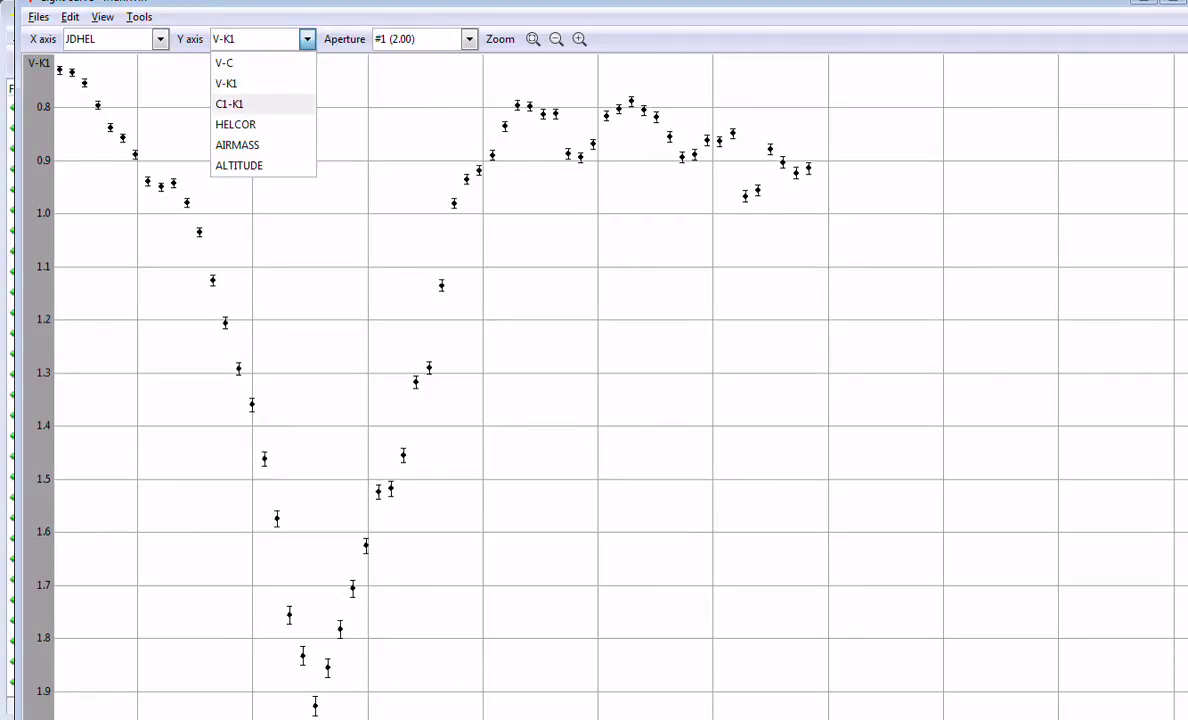
left_click(226, 63)
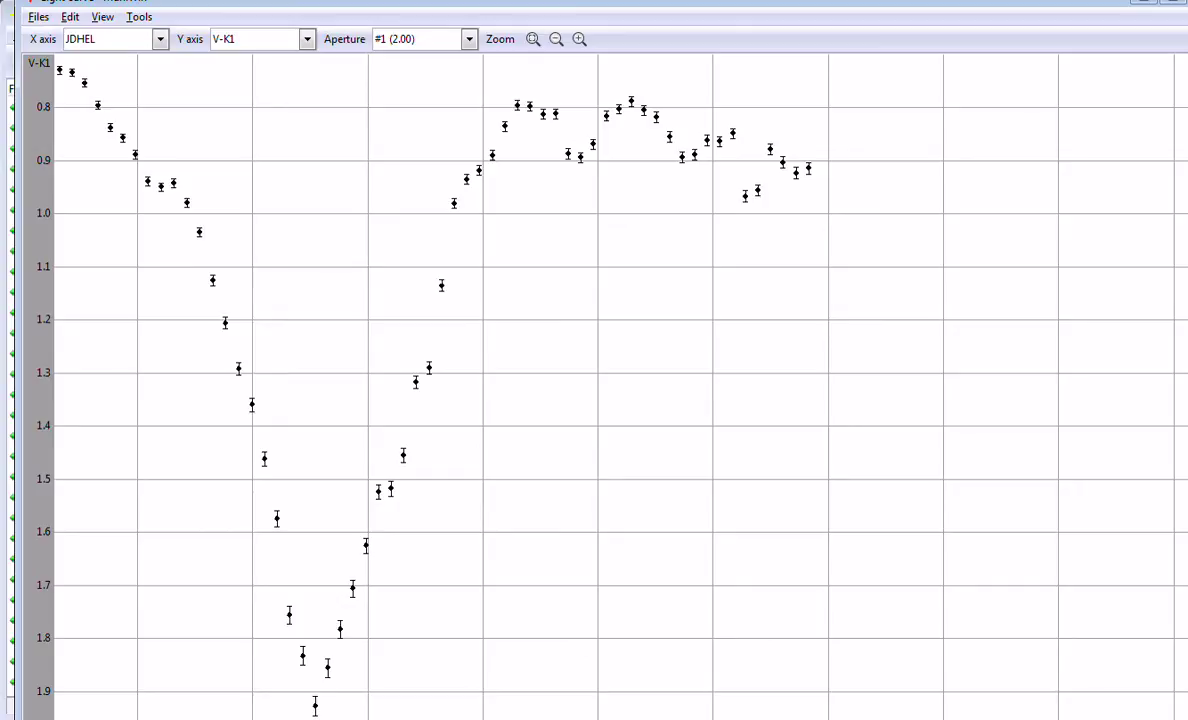
left_click(307, 39)
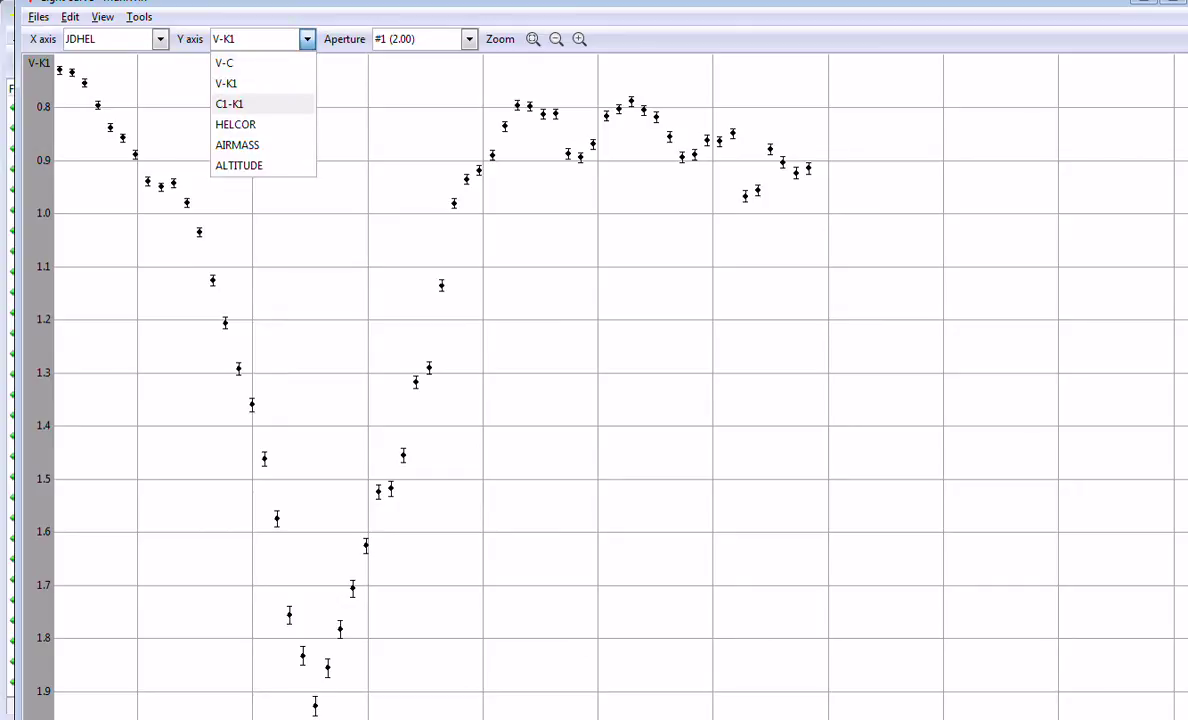
left_click(230, 104)
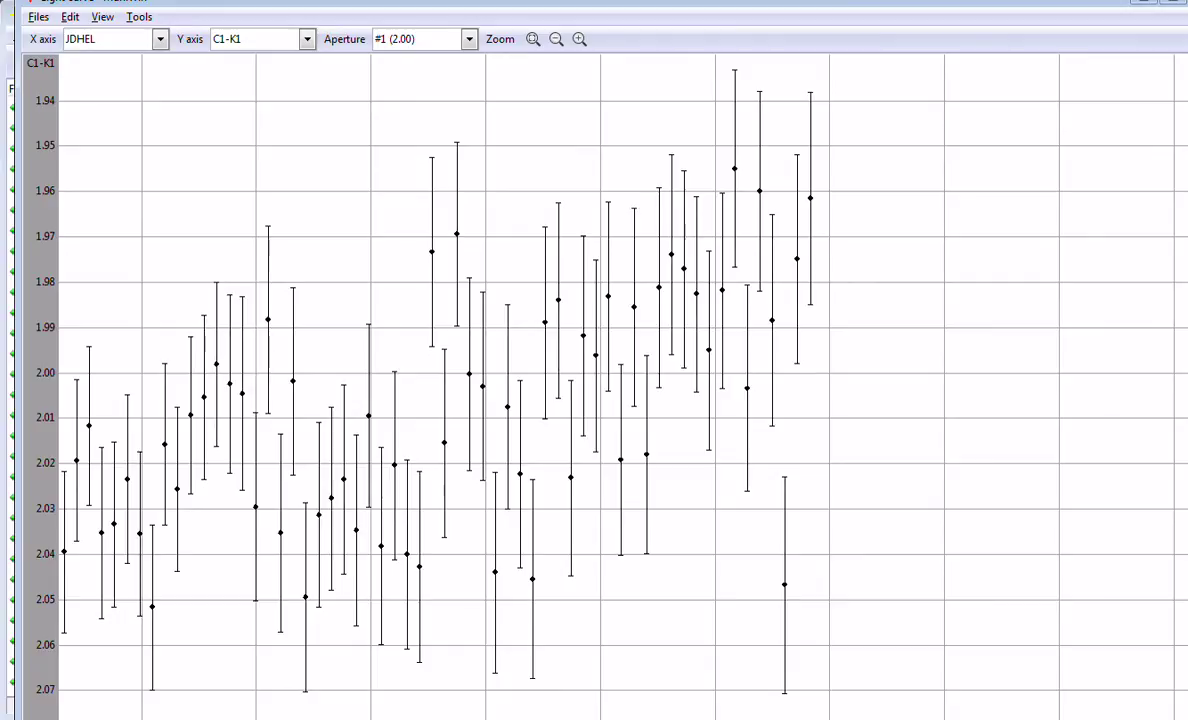
- Start saving the light curve data to a file
left_click(38, 17)
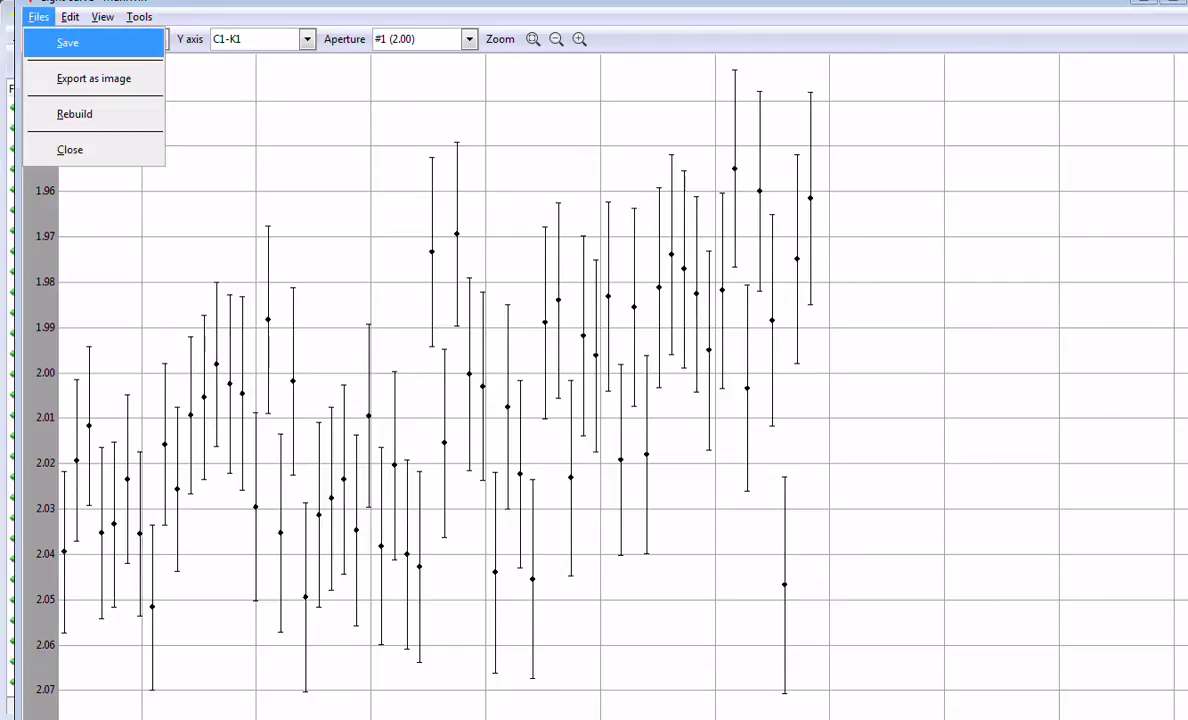